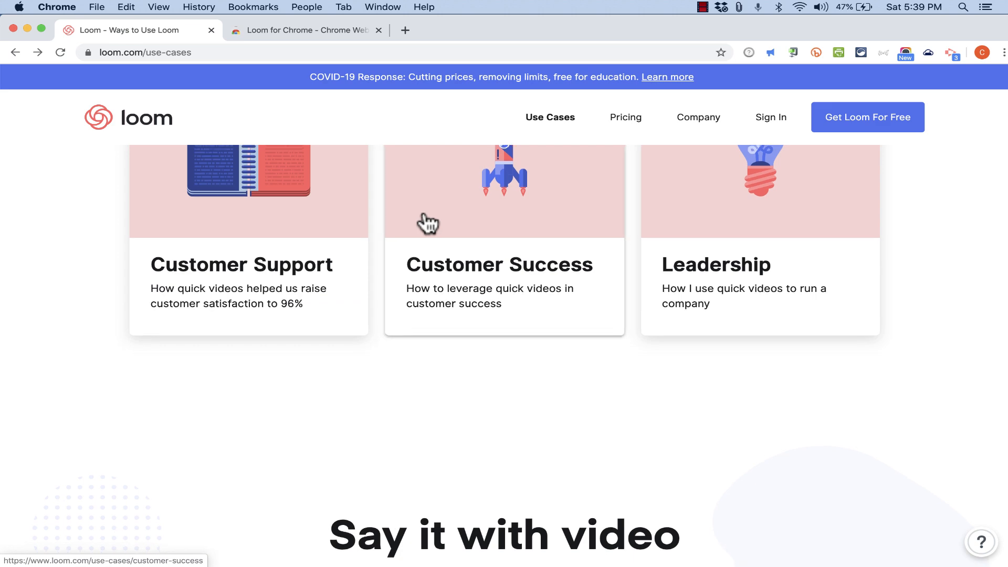
- Review the Loom use cases and pricing plans, including the free Pro offer for teachers and students
scroll(425, 216, "down", 3)
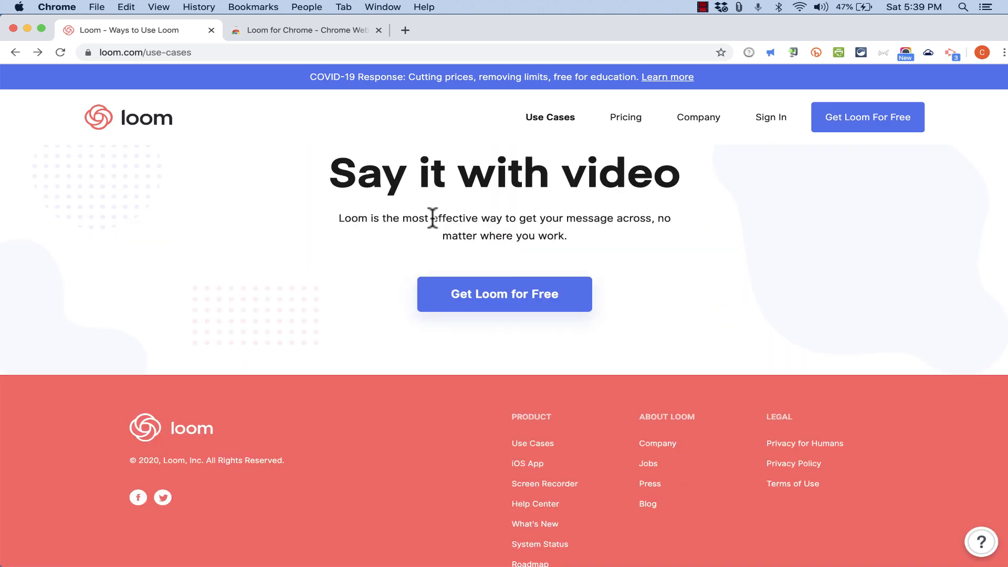
scroll(431, 219, "up", 10)
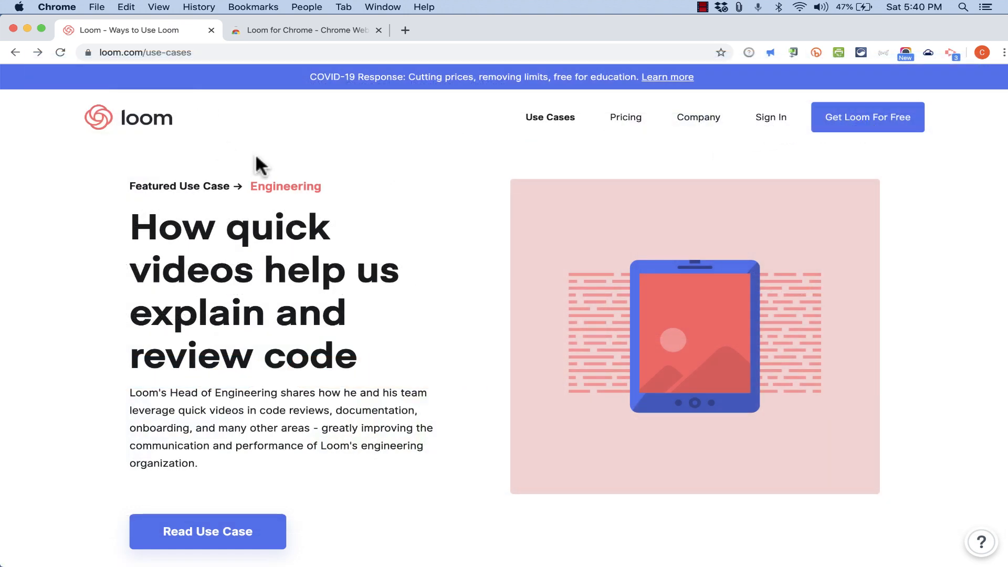
left_click(633, 124)
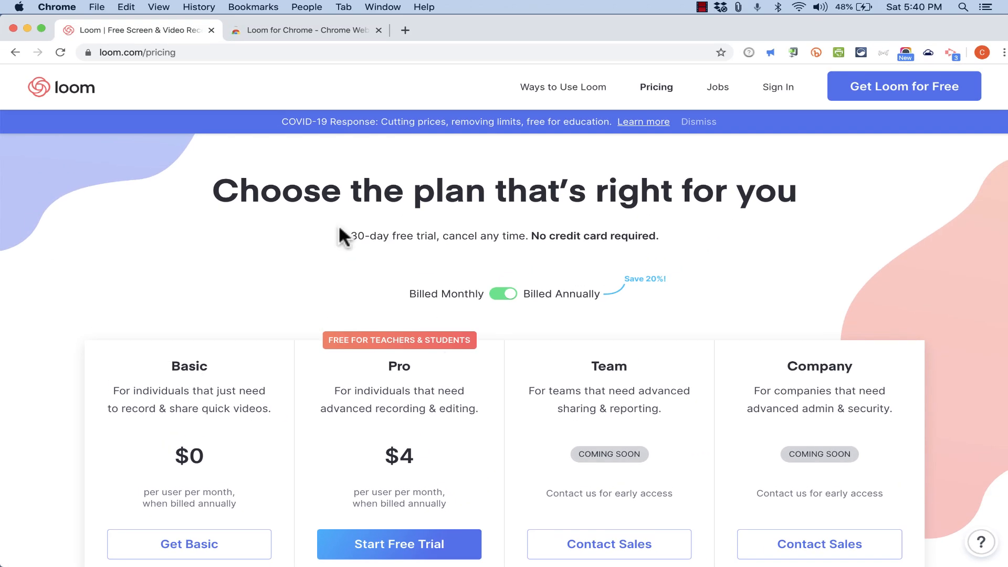
left_click(654, 88)
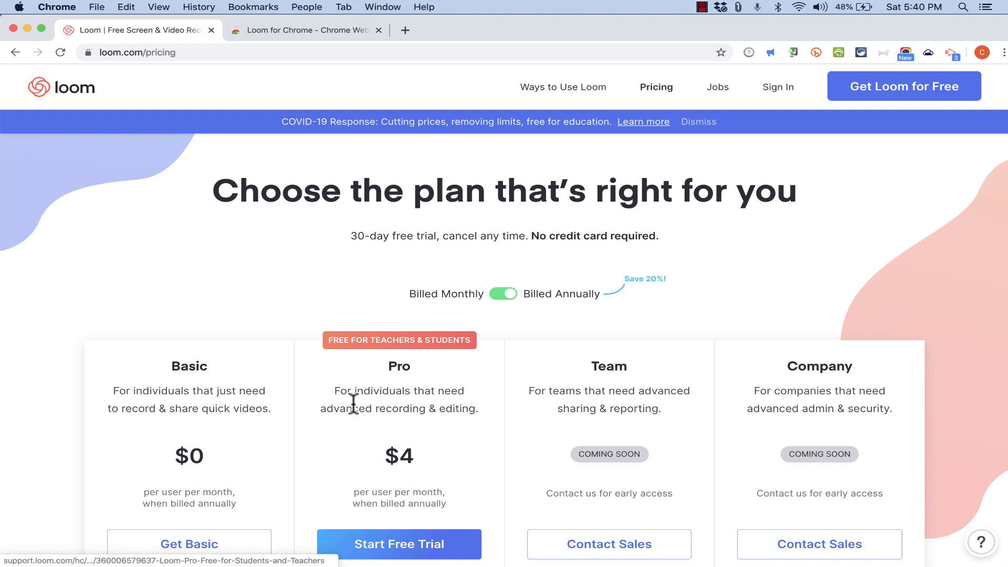
left_click(367, 340)
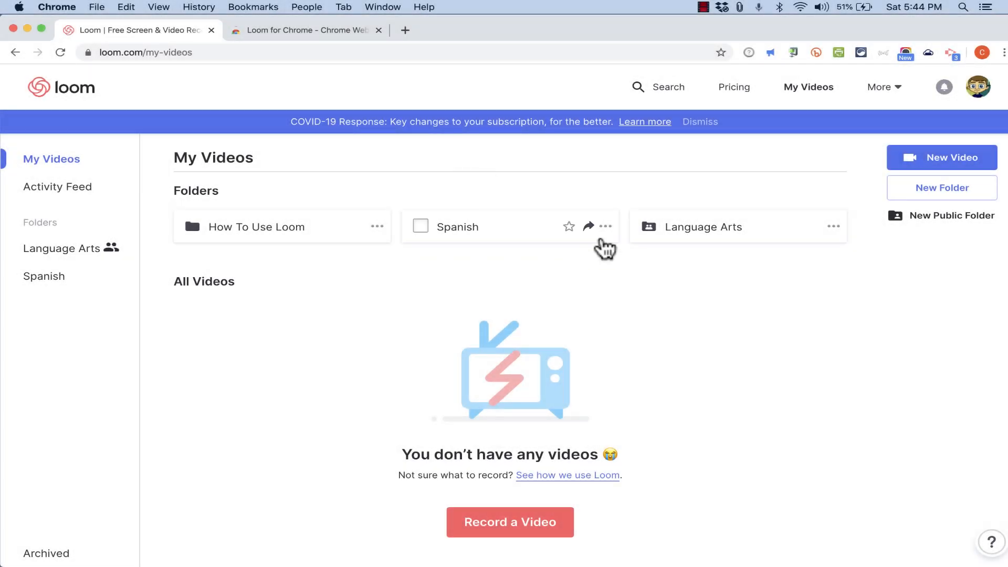
- Create a new folder named Practice Recordings in My Videos
left_click(951, 199)
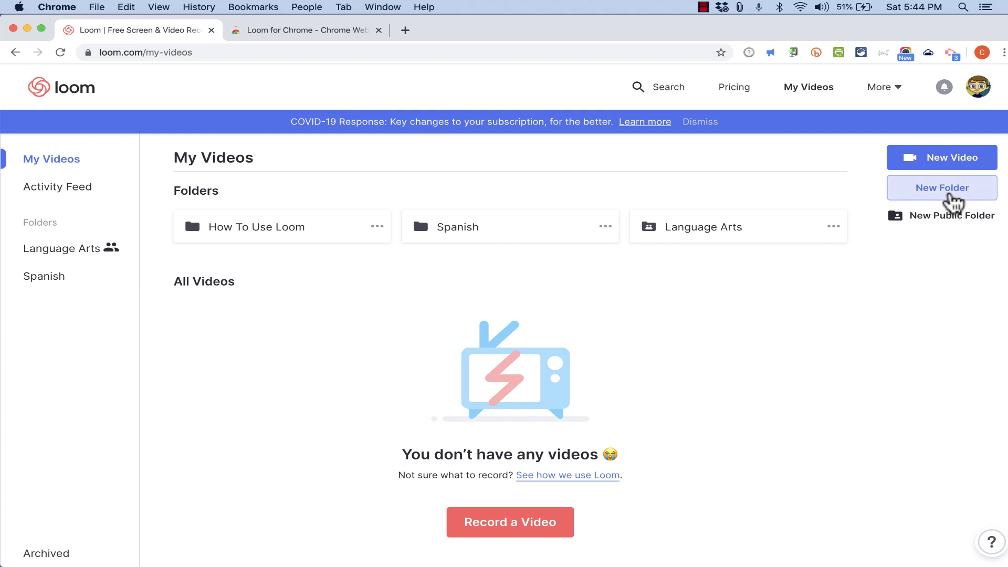
left_click(951, 199)
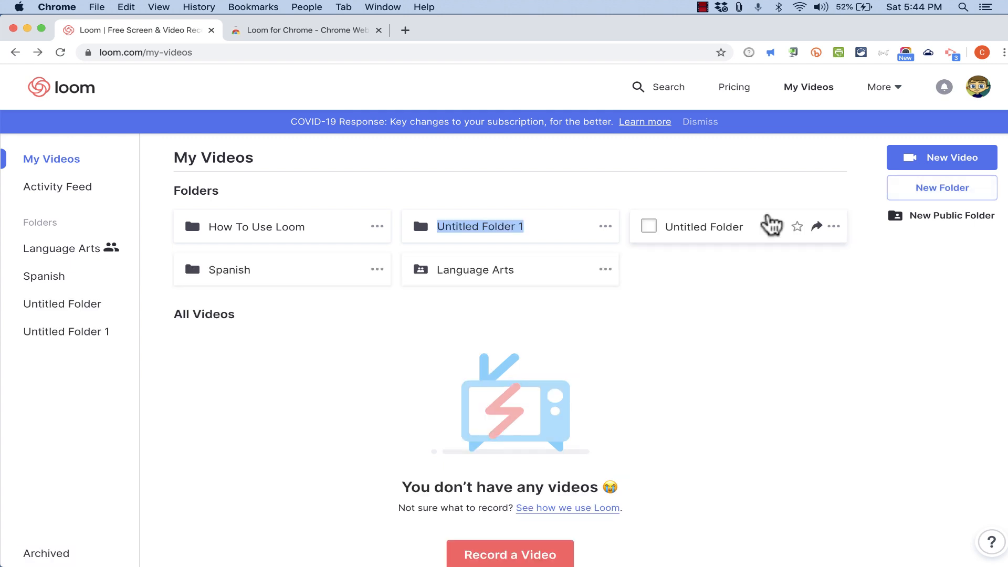
type("Practice Recordings")
key("Return")
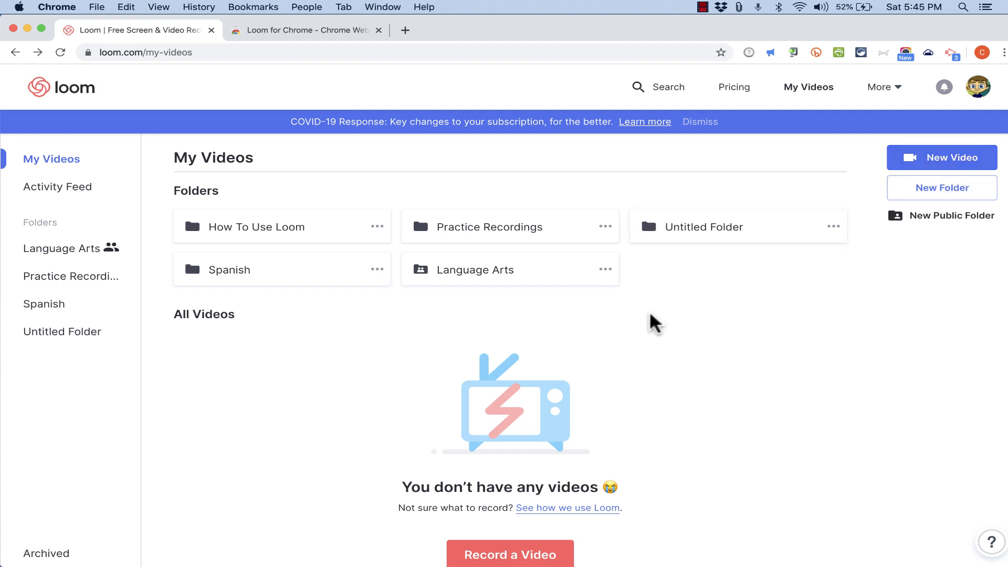
- Bring up the recorder choices for recording a video and download the Desktop App installer
left_click(519, 555)
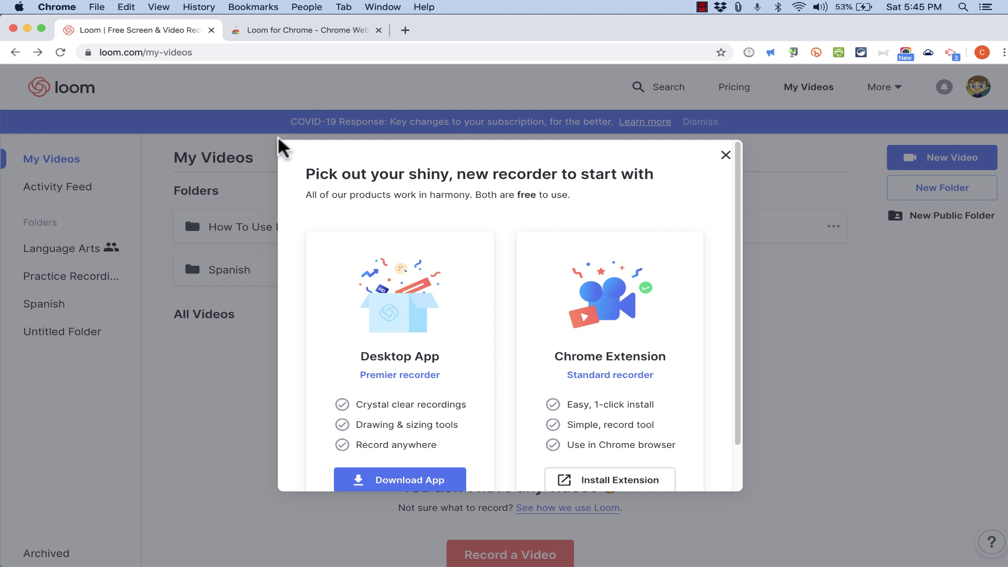
left_click(268, 121)
left_click(524, 555)
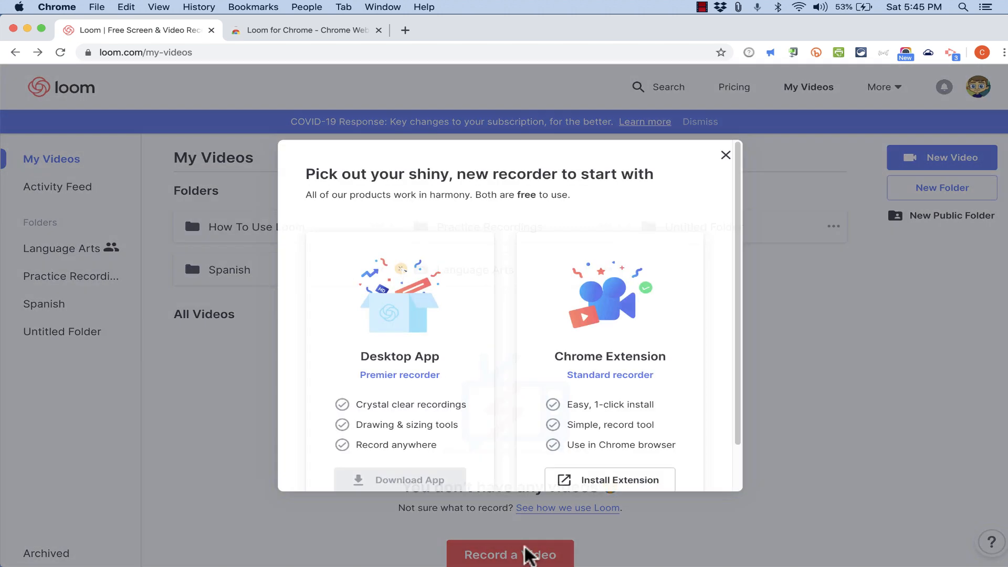
scroll(407, 355, "down", 1)
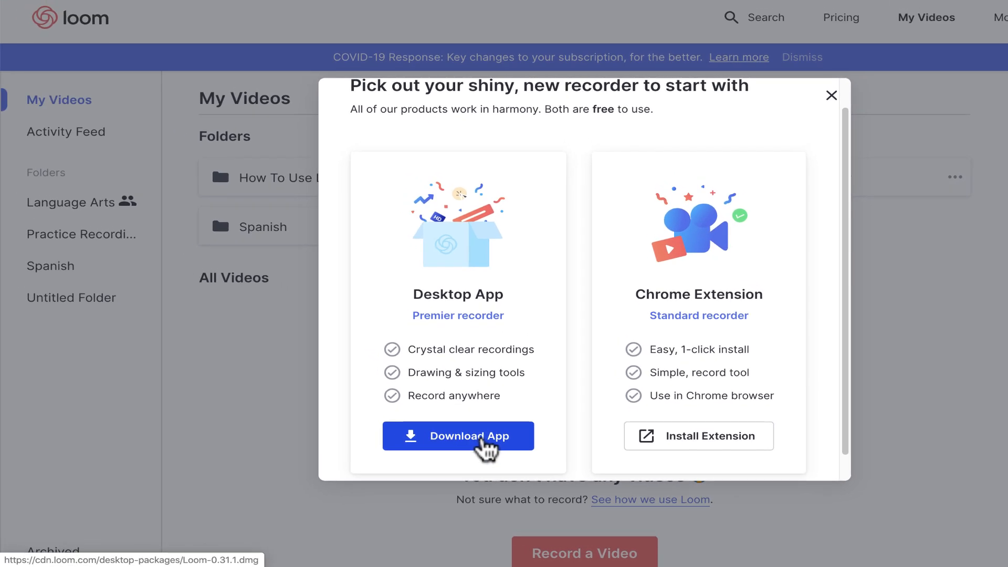
left_click(482, 439)
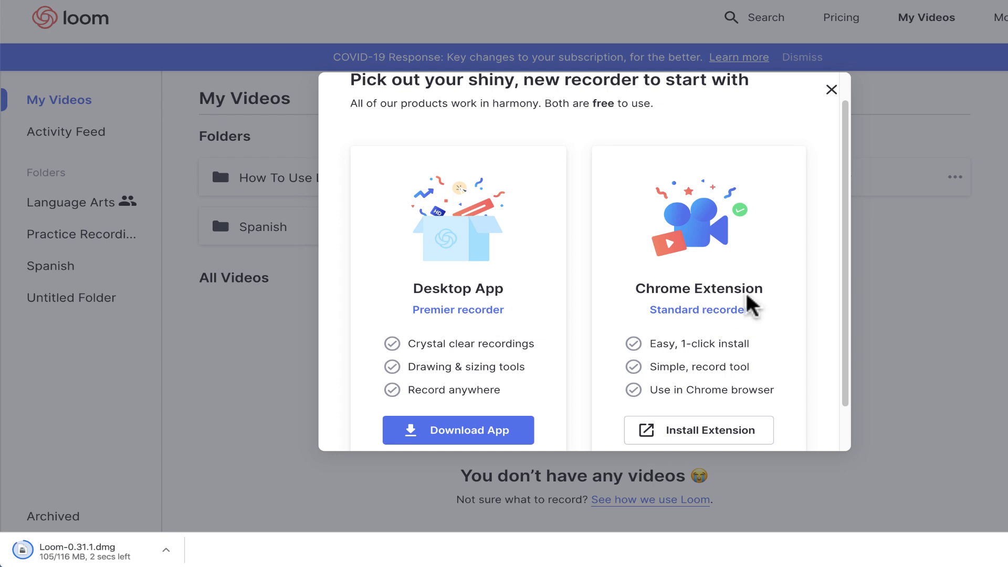
- Install the Loom for Chrome extension from the Chrome Web Store and close the store pages
scroll(750, 305, "down", 1)
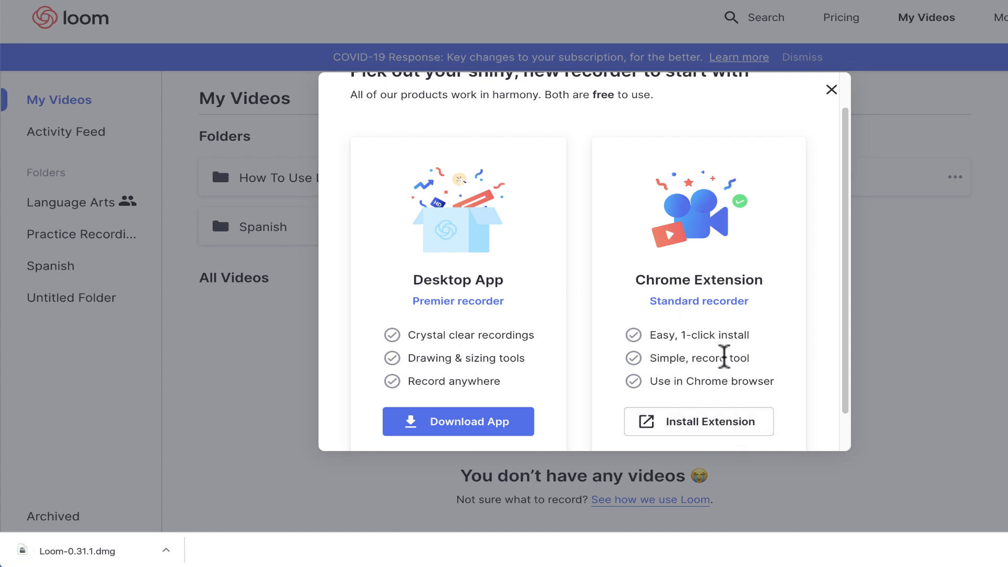
left_click(716, 422)
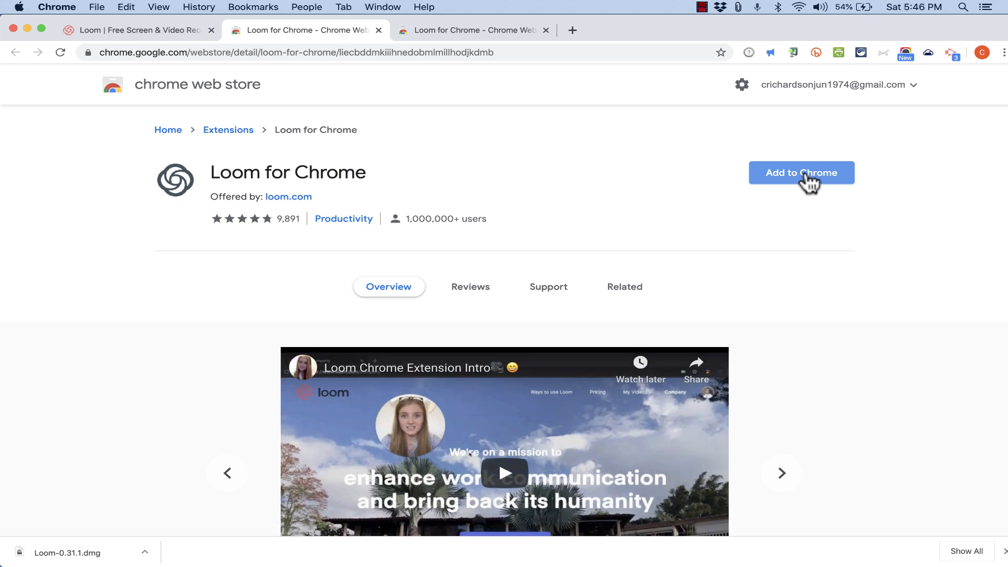
left_click(804, 178)
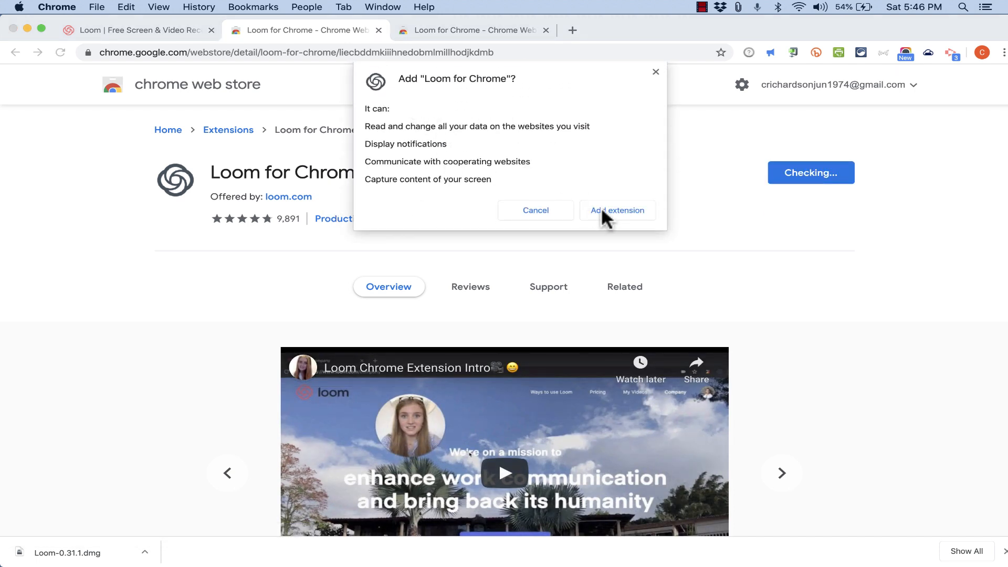
left_click(610, 211)
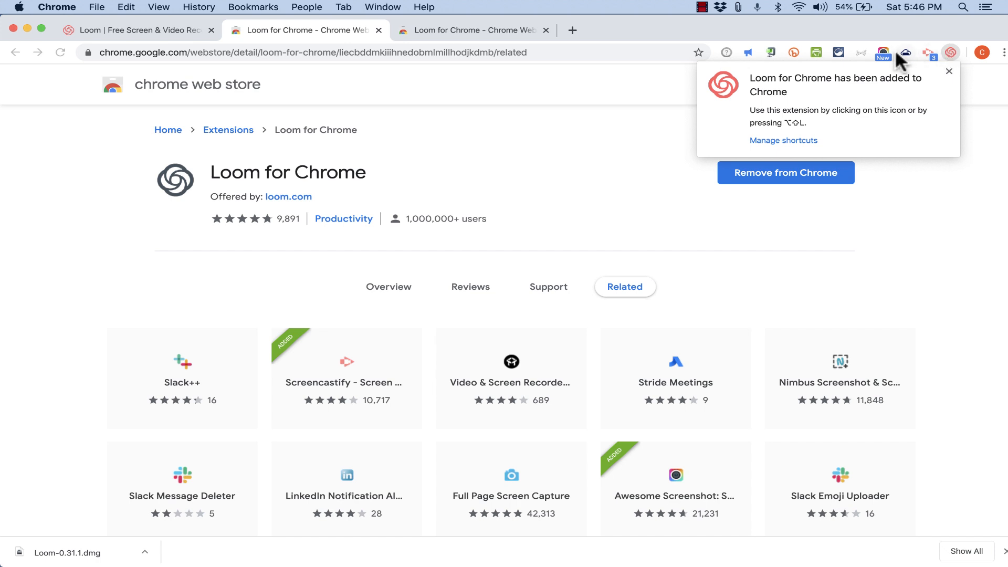
left_click(949, 71)
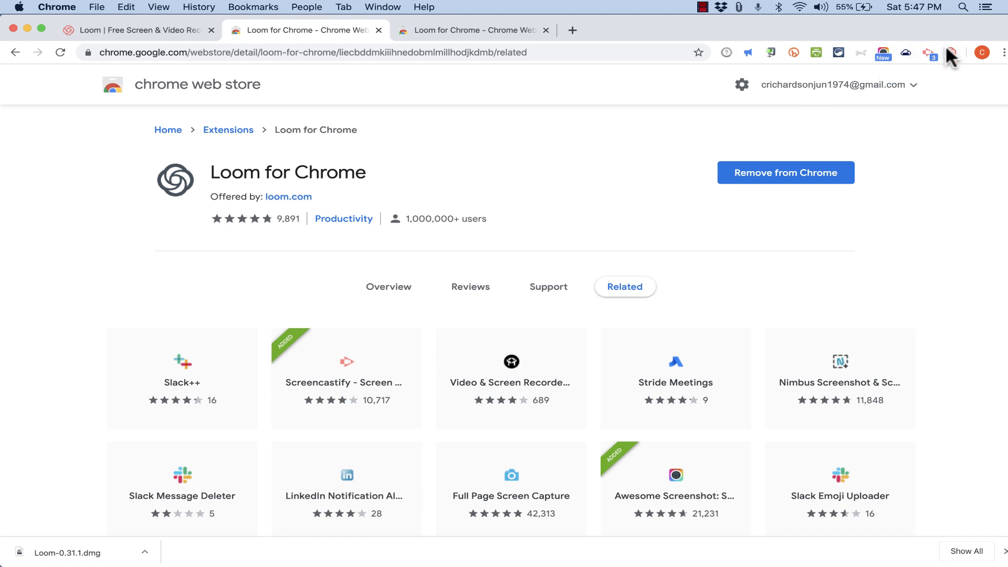
left_click(378, 30)
left_click(378, 30)
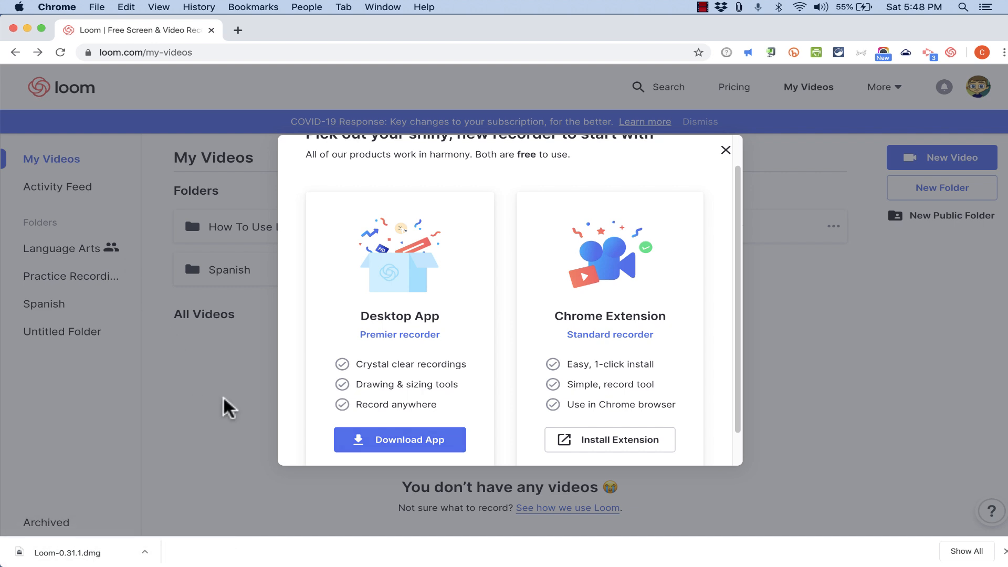
- Open the downloaded Loom-0.31.1.dmg, copy Loom into the Applications folder and close the installer window
left_click(73, 557)
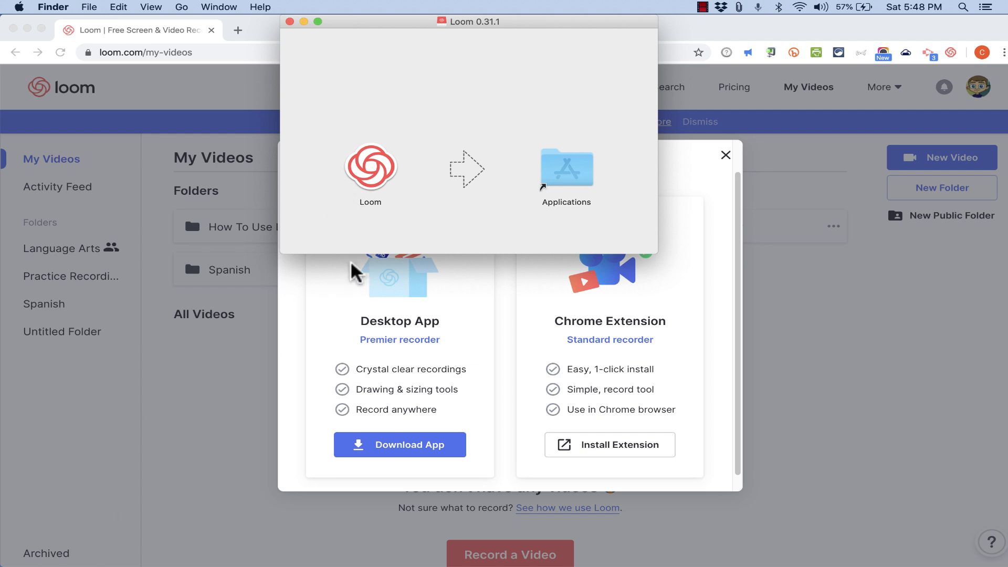
left_click_drag(366, 166, 558, 165)
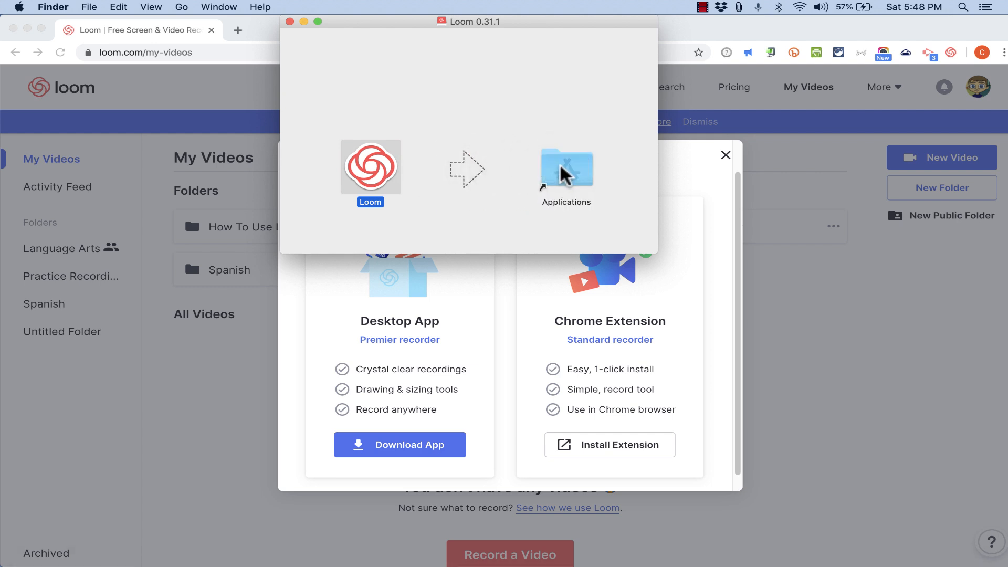
left_click(288, 21)
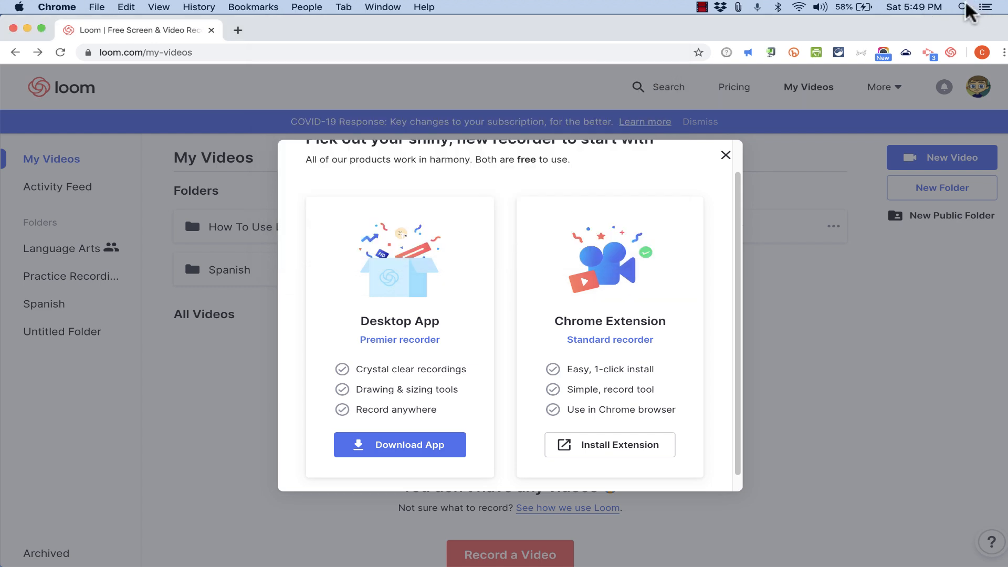
- Find "loom" with Spotlight, launch the desktop app and allow it to control System Events
left_click(964, 5)
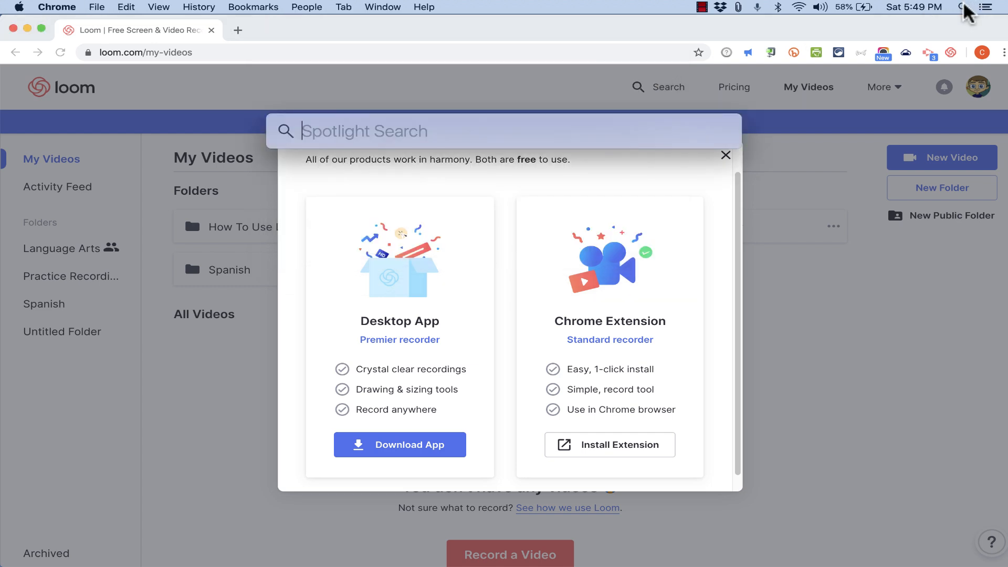
type("loom")
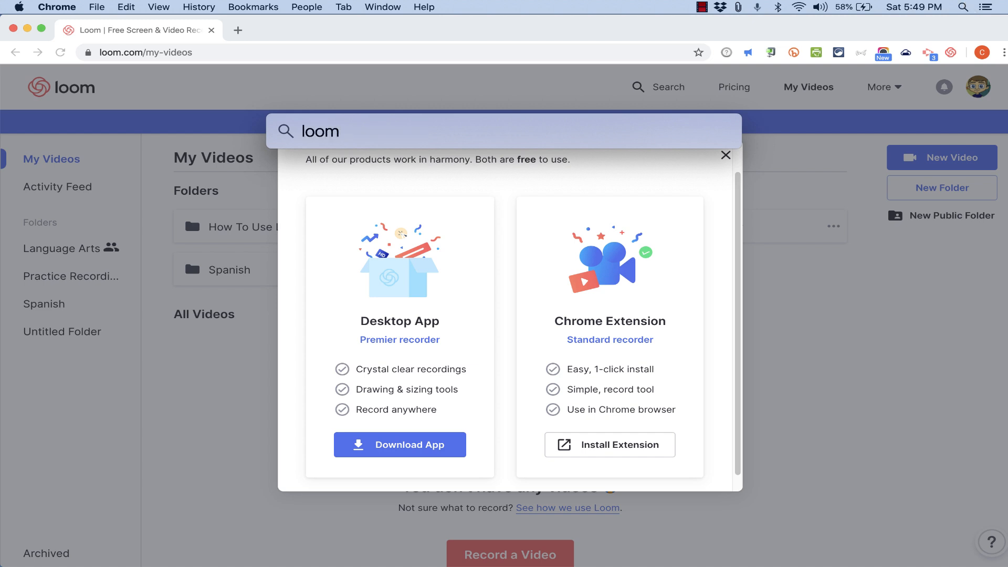
left_click(316, 167)
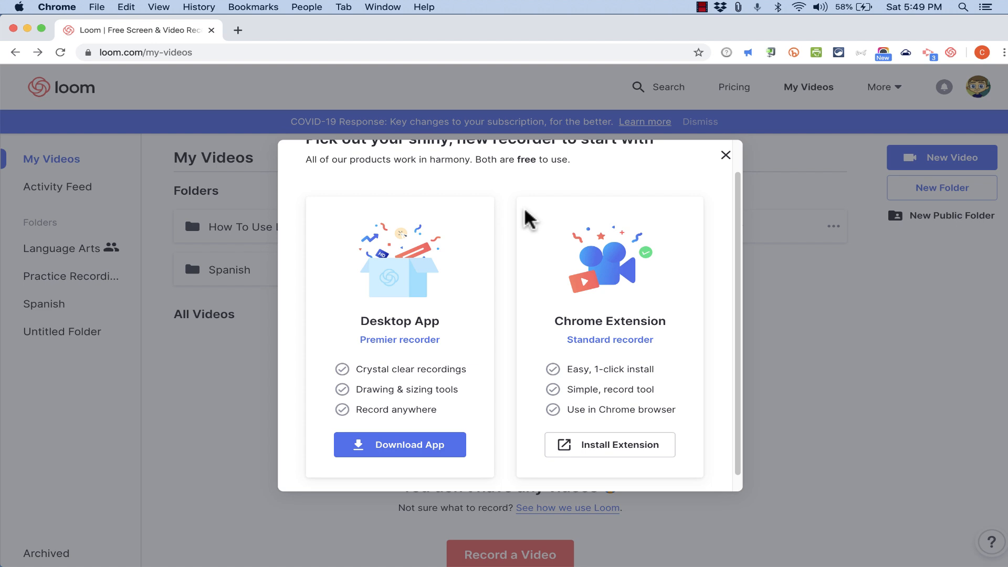
left_click(629, 208)
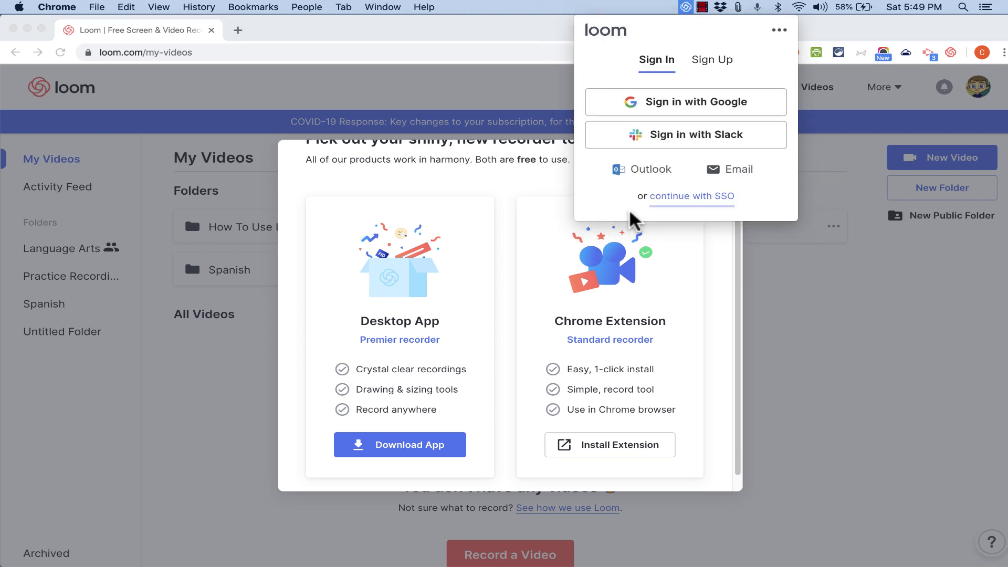
left_click_drag(567, 146, 410, 154)
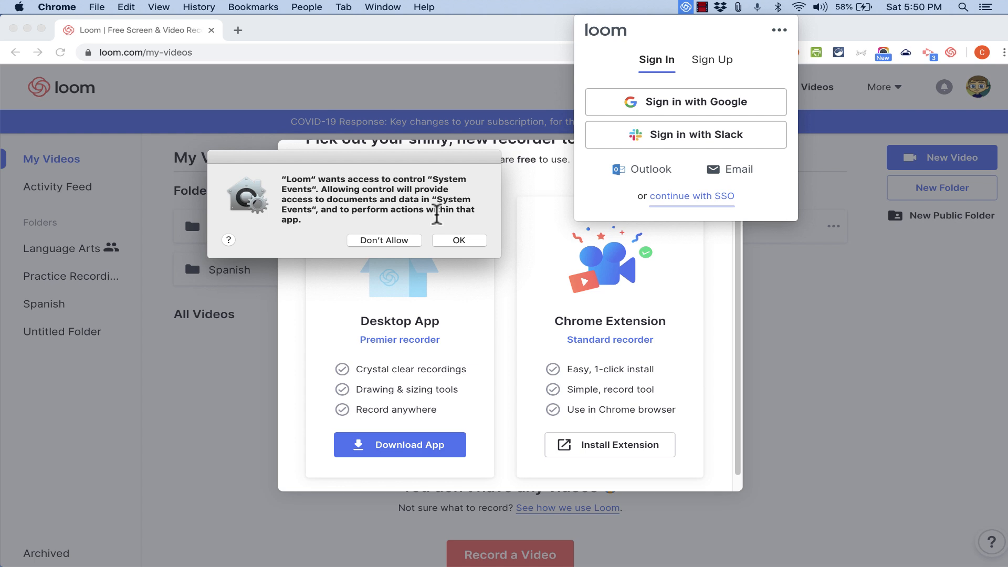
left_click(457, 239)
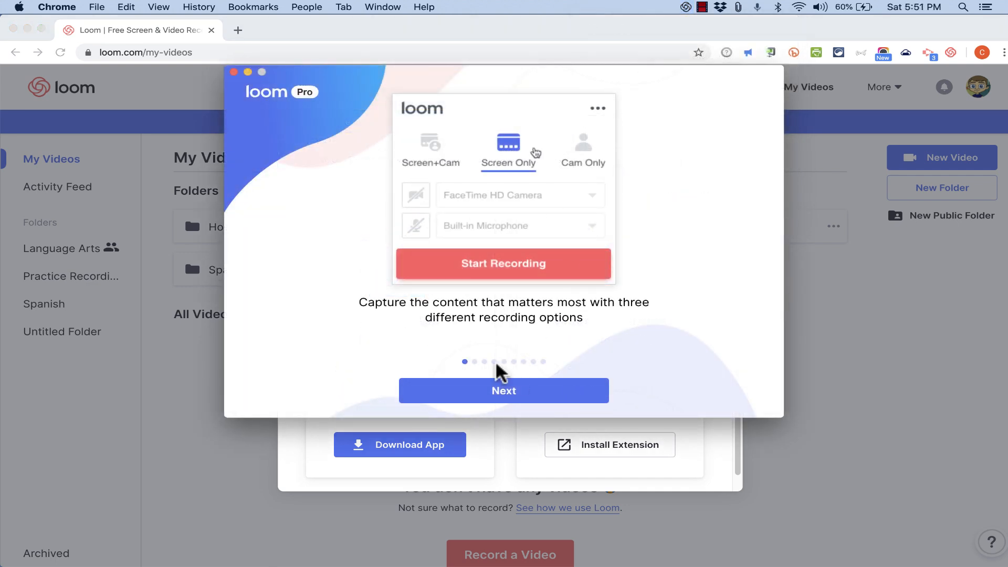
- Go through the introductory pages of the Loom setup and grant Loom access to the camera
left_click(541, 399)
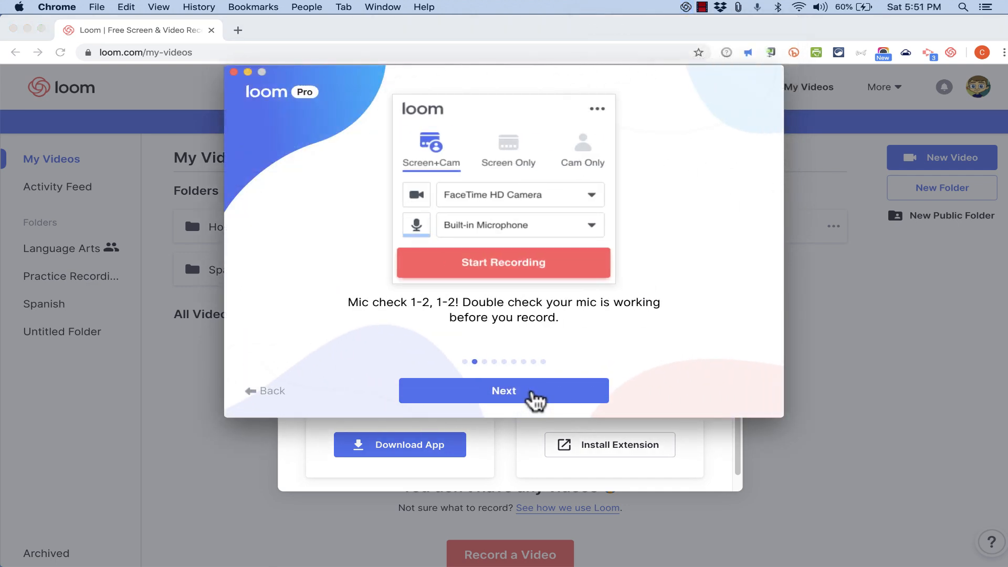
left_click(535, 400)
left_click(533, 400)
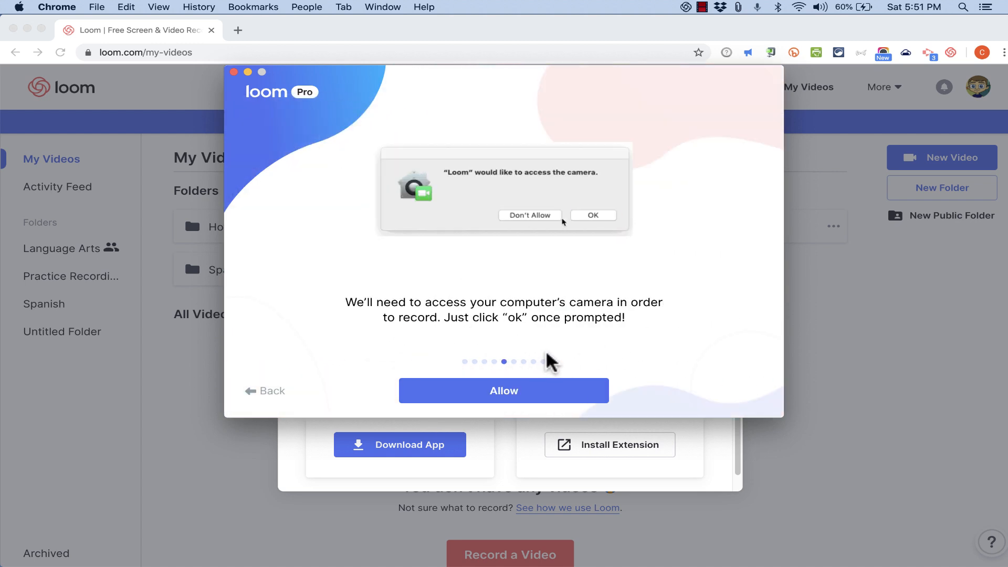
left_click(572, 390)
left_click(605, 207)
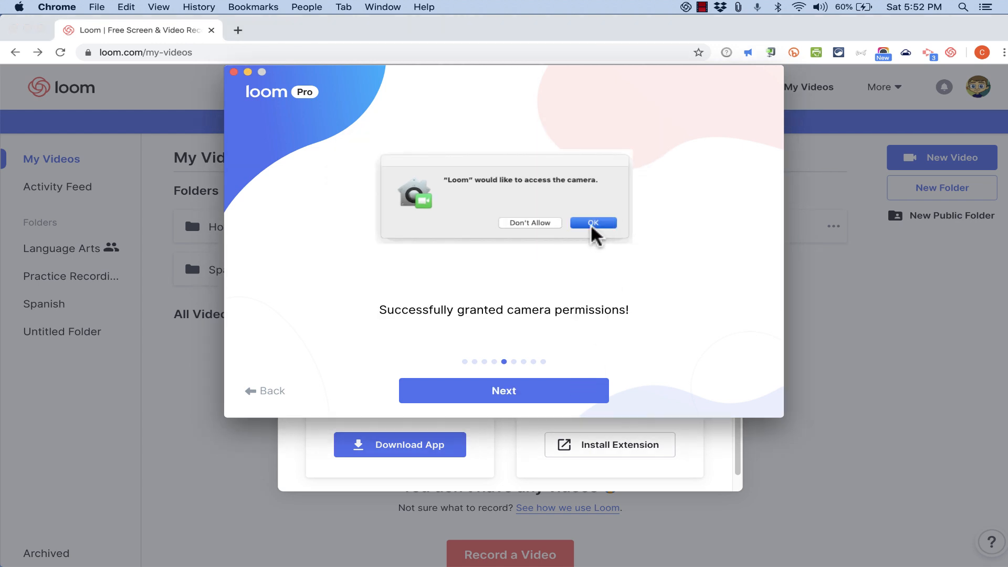
- Continue the Loom setup and grant Loom access to the microphone
left_click(522, 392)
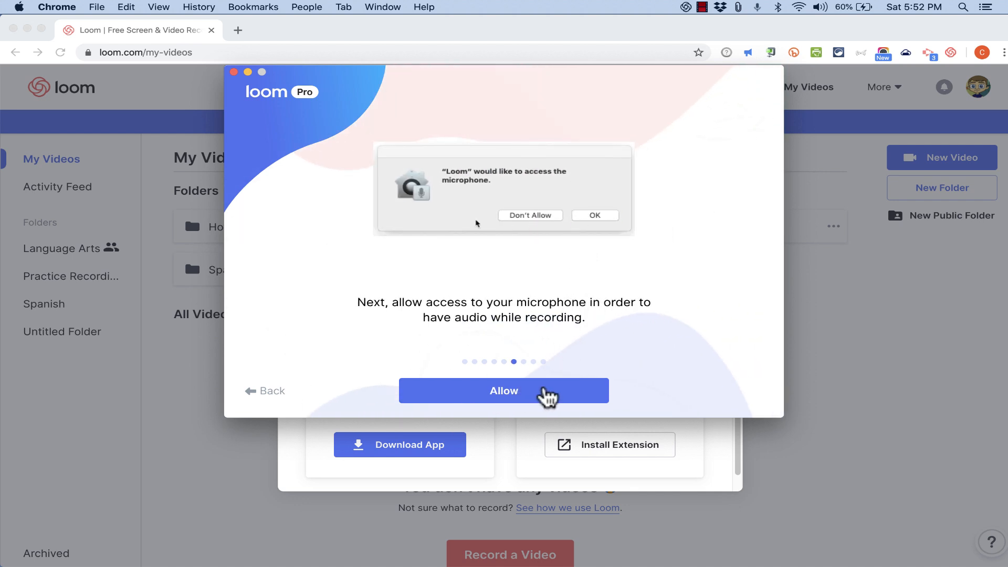
left_click(545, 393)
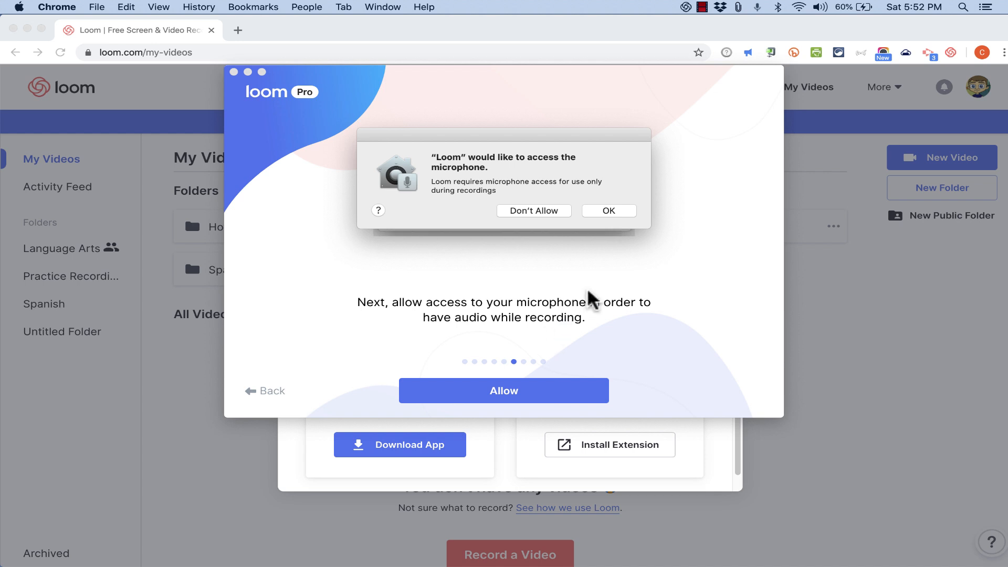
left_click(615, 210)
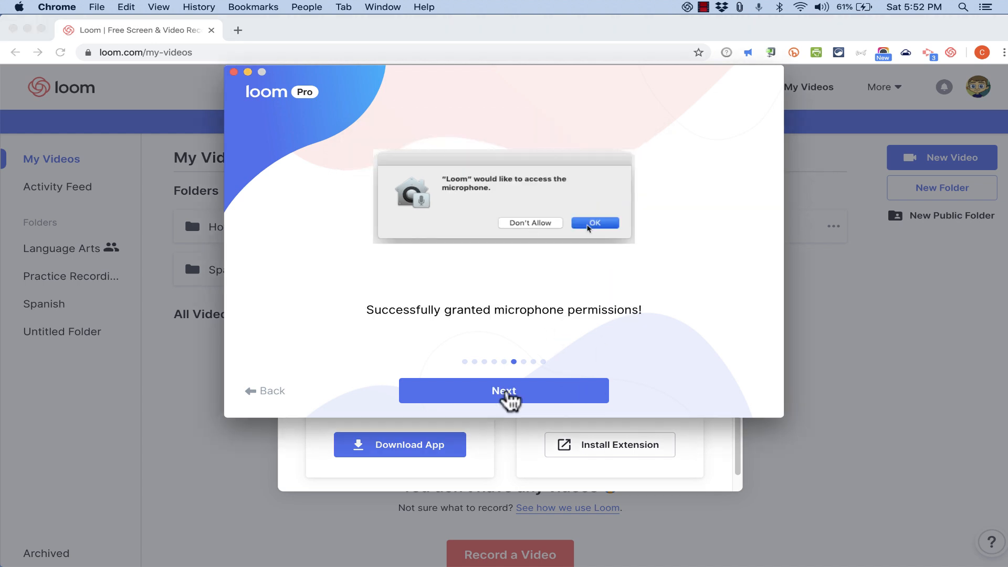
- Open the Accessibility privacy settings from the Loom setup and unlock them for changes with the account password
left_click(510, 397)
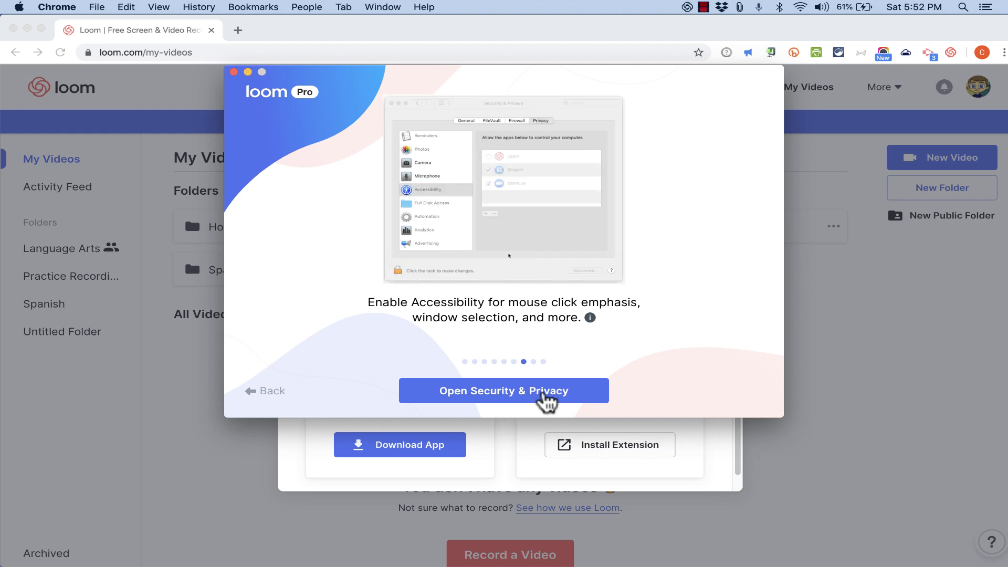
left_click(546, 402)
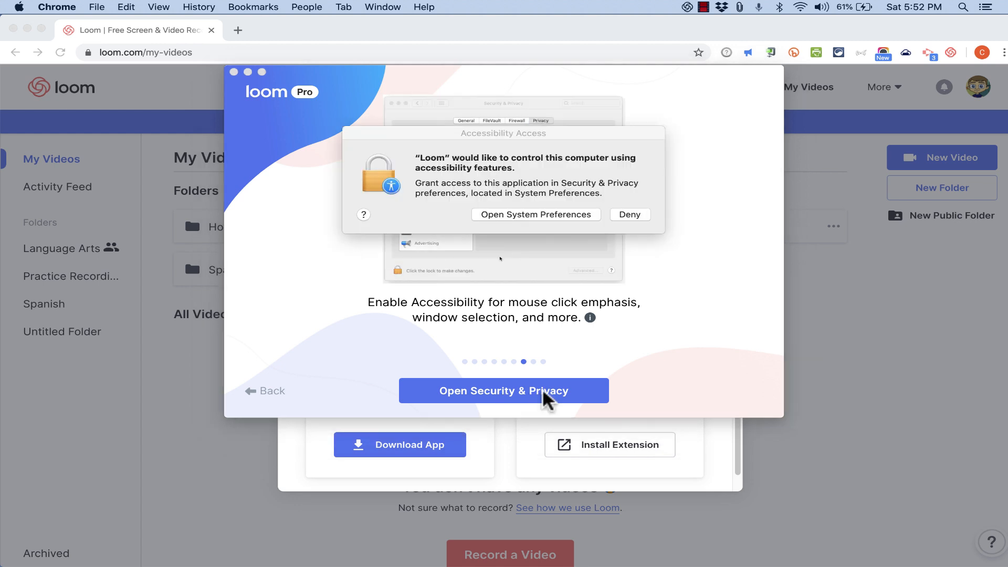
left_click(552, 214)
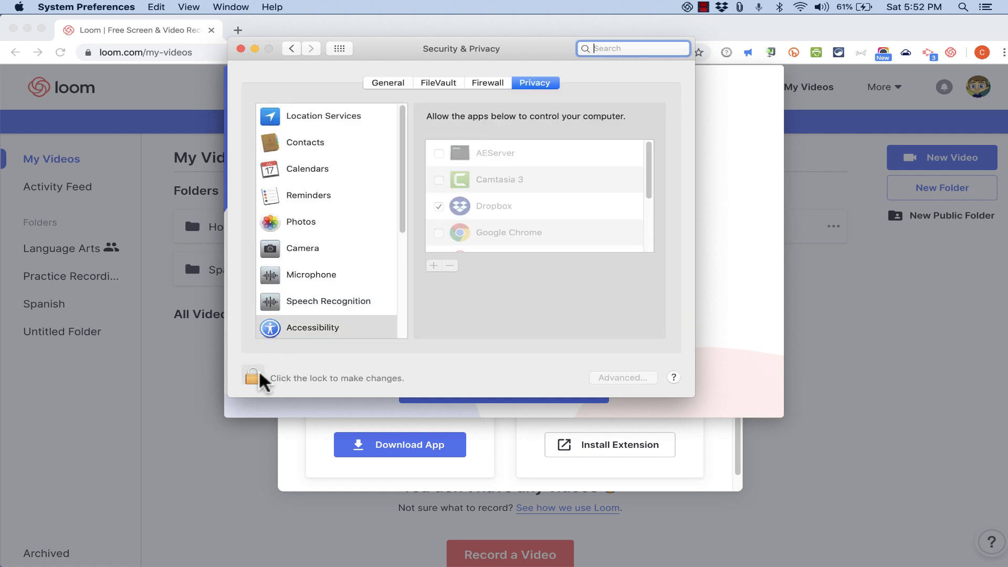
left_click(253, 376)
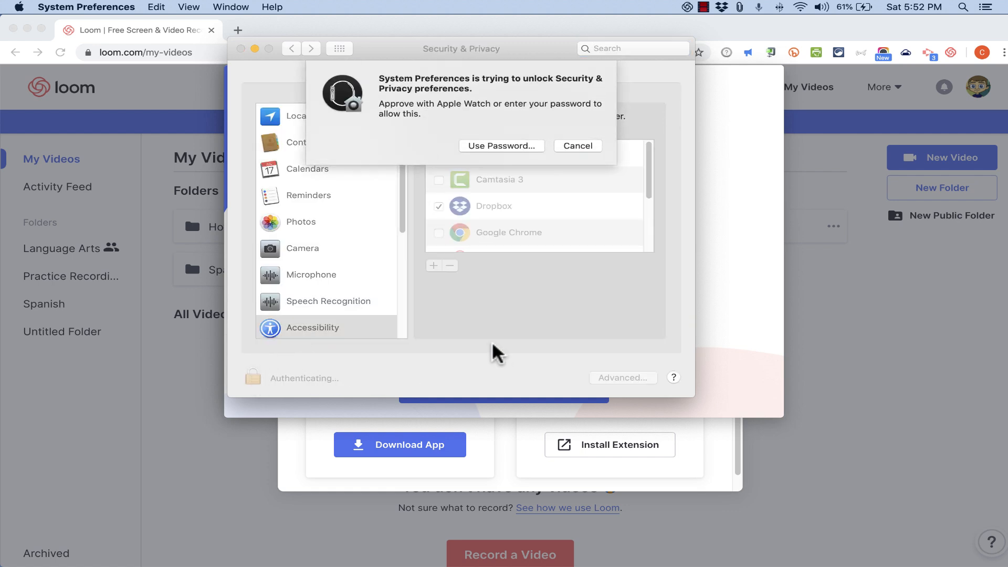
left_click(502, 145)
key("Return")
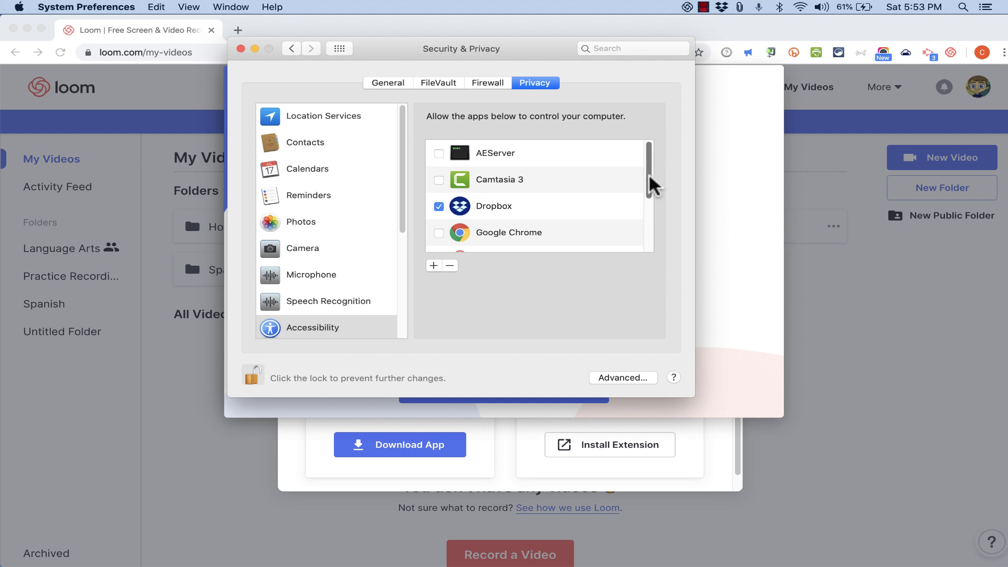
- Allow Loom to control the computer in the Accessibility settings and continue the Loom setup
left_click_drag(651, 180, 634, 212)
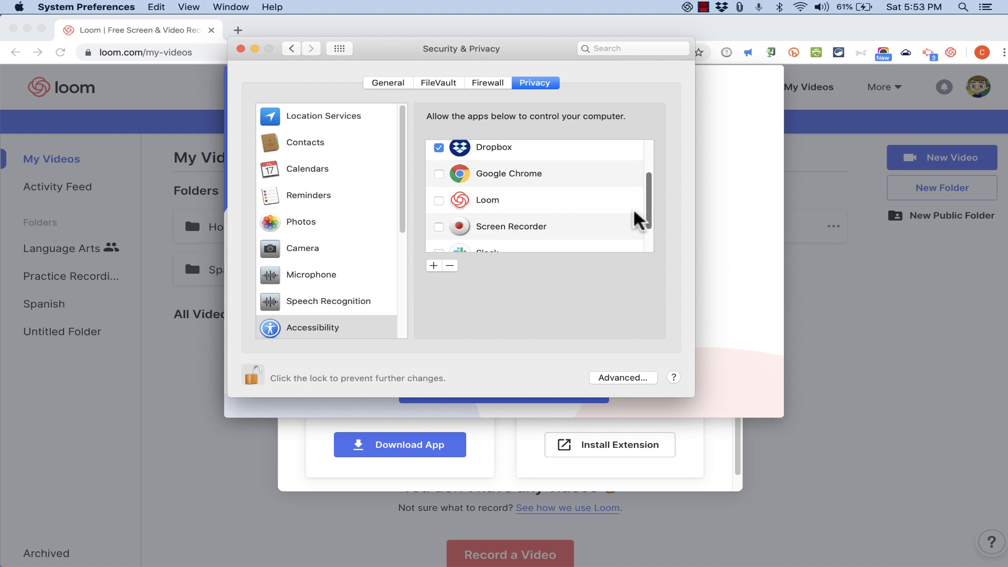
left_click(439, 200)
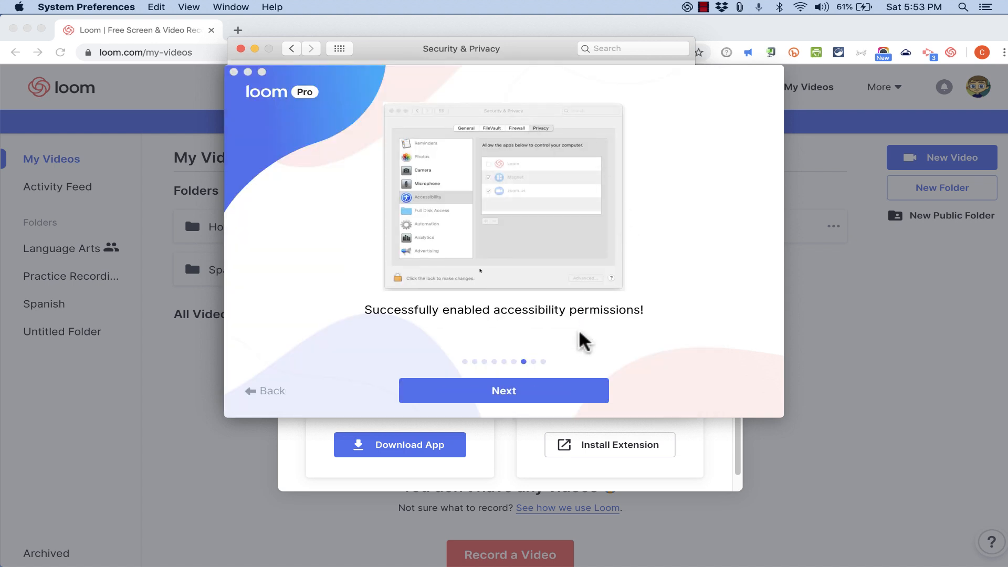
left_click(501, 390)
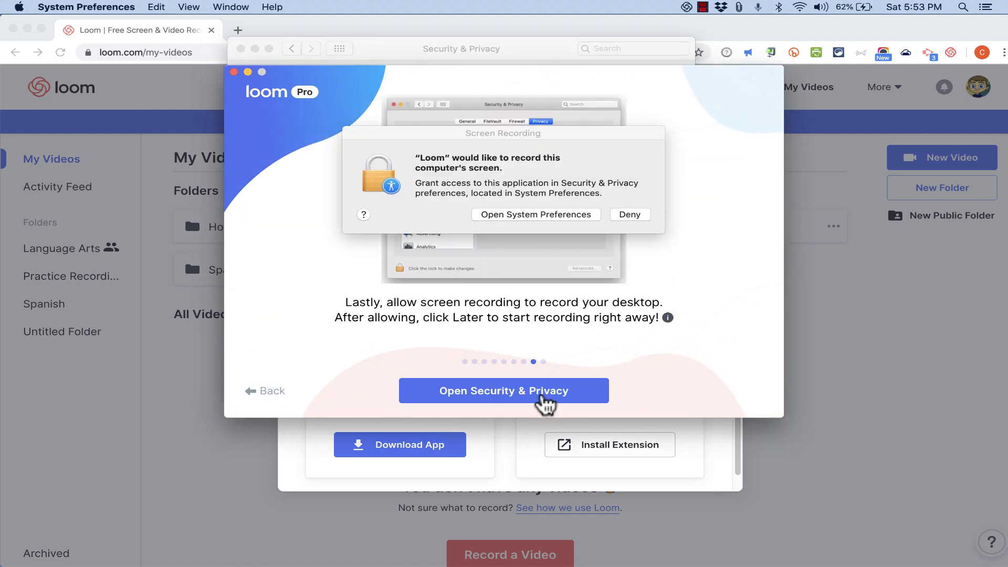
- Grant Loom permission to record the computer's screen and finish the setup by launching the recorder
left_click(572, 213)
left_click(438, 164)
left_click(563, 127)
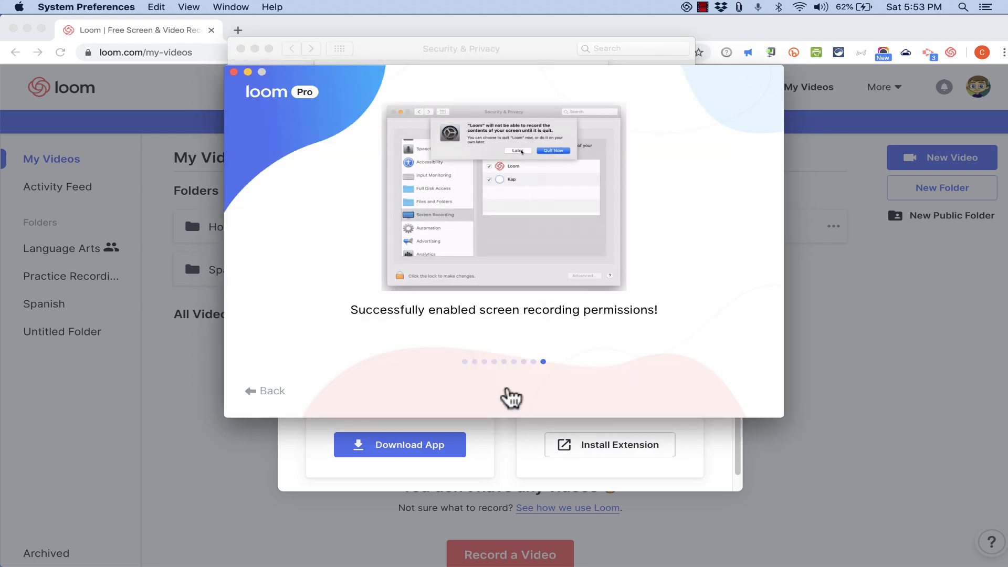
left_click(507, 394)
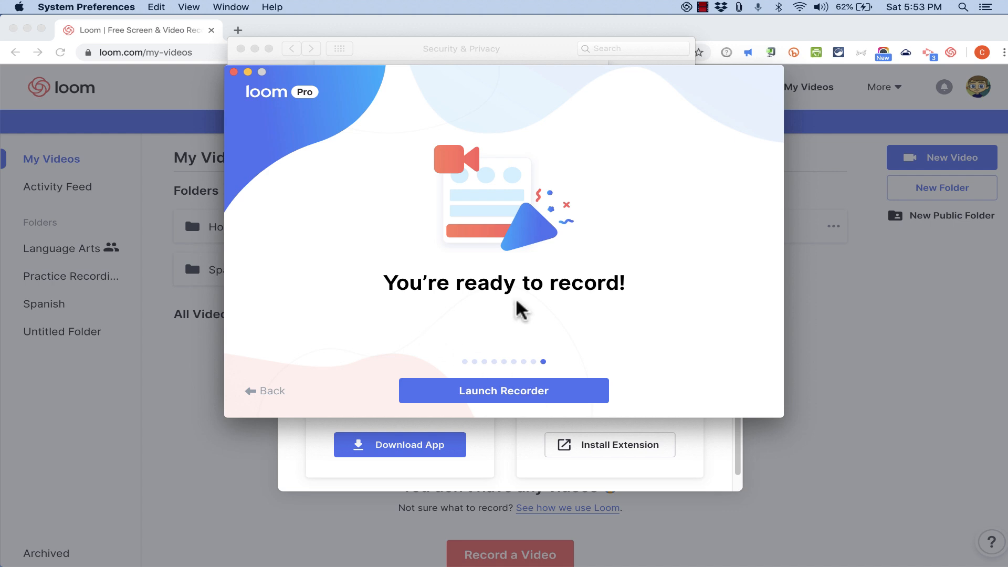
left_click(546, 398)
- Quit Loom to apply the screen recording permission and close the Security & Privacy window
left_click_drag(463, 39, 355, 57)
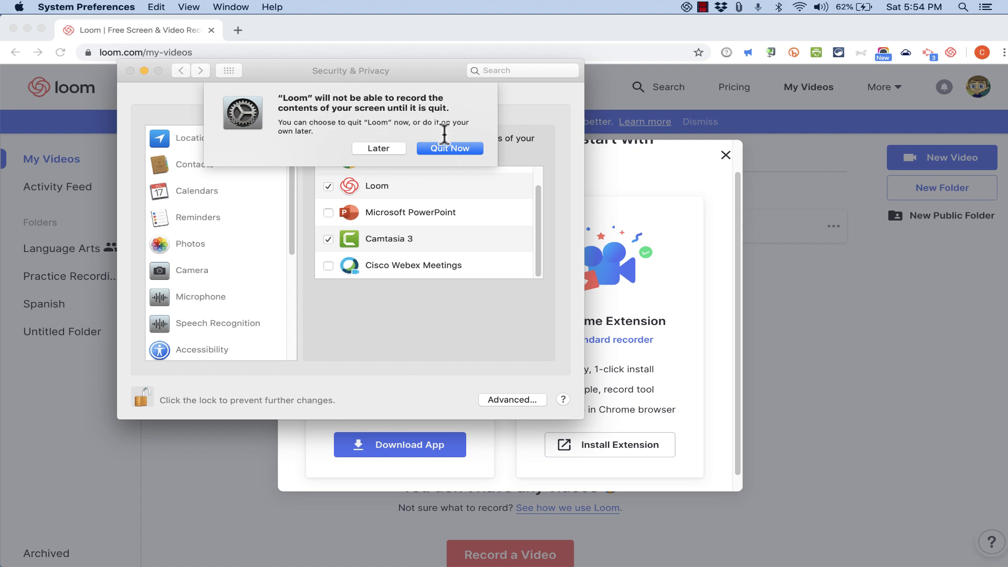
left_click(436, 145)
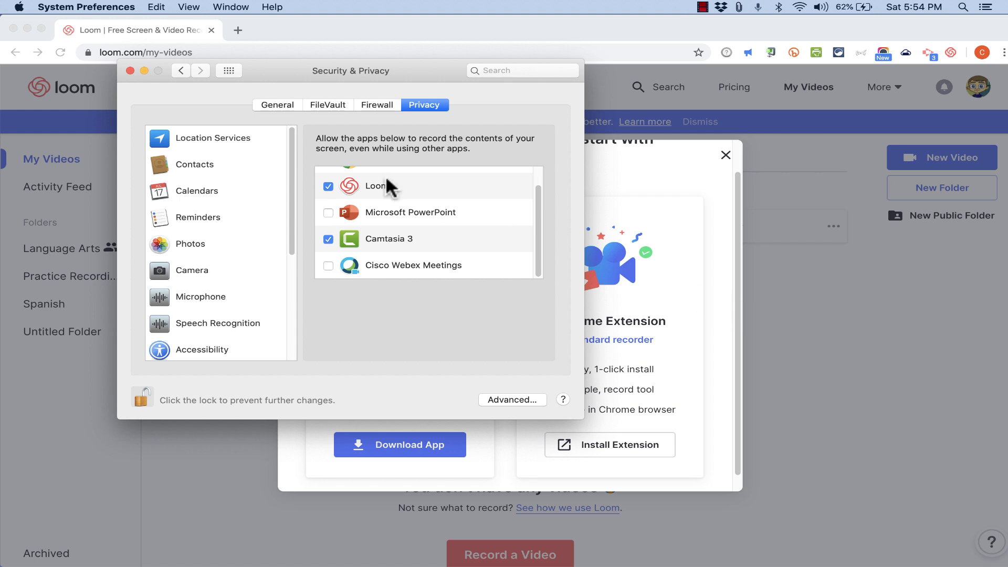
left_click(130, 71)
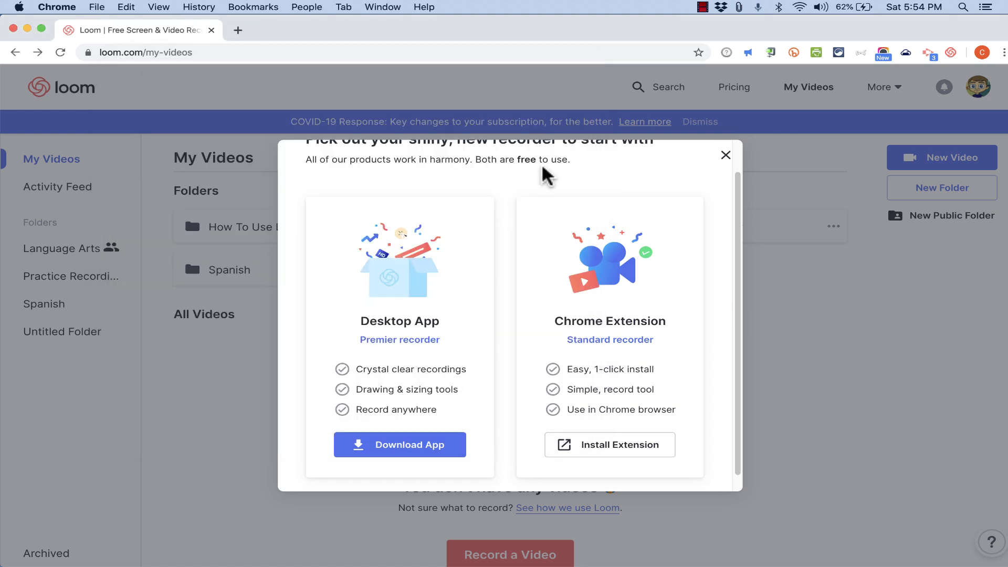
- Relaunch the Loom desktop app through Spotlight and set the recorder to Screen Only
left_click(963, 7)
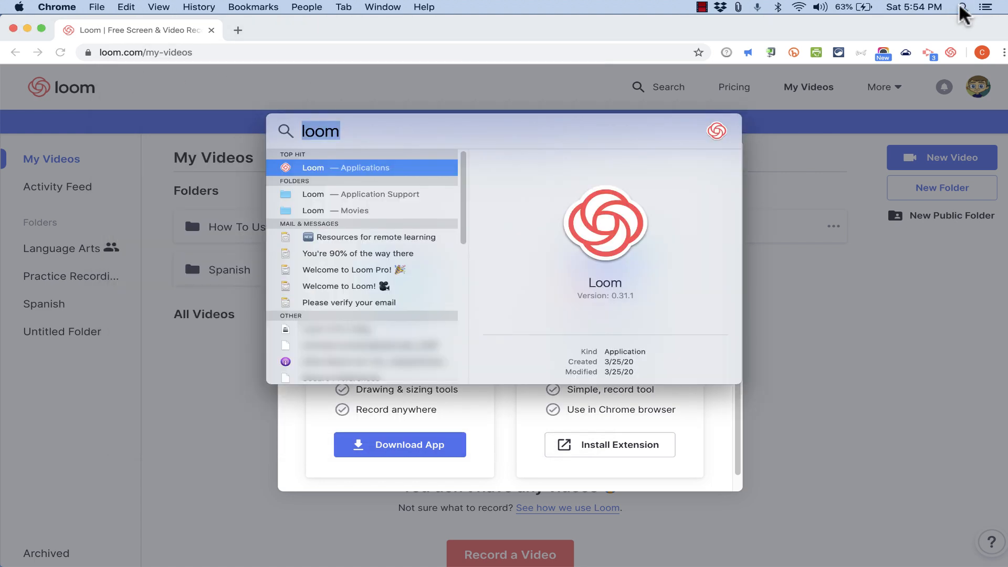
left_click(330, 167)
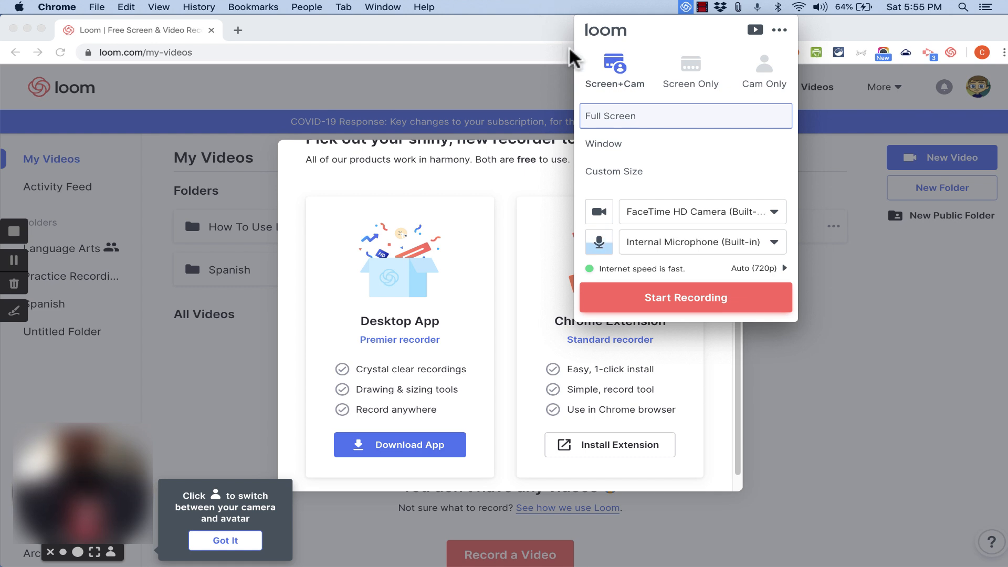
left_click(701, 71)
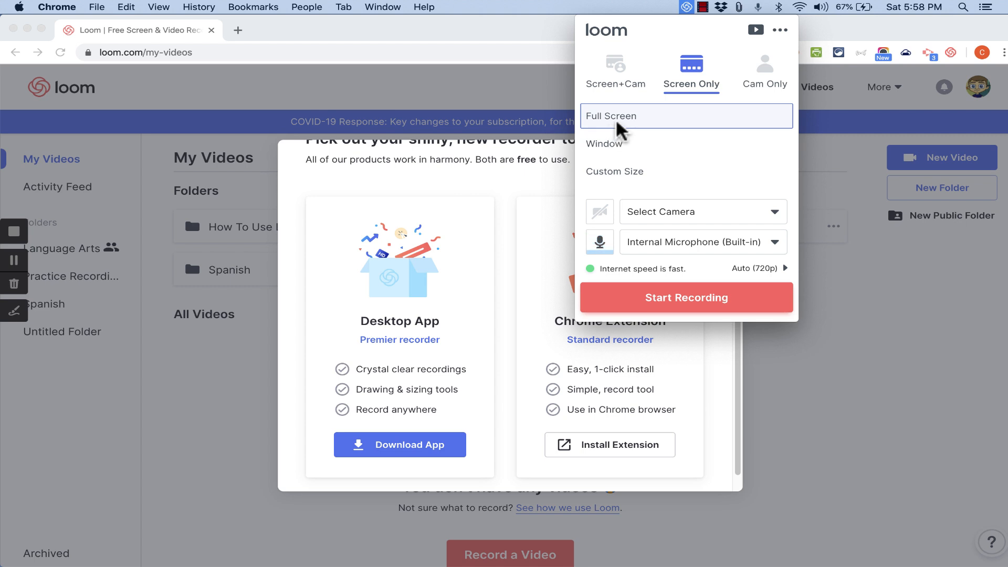
- Try the Window and Custom Size capture options, marking a custom area over most of the My Videos page, and cancel
left_click(618, 140)
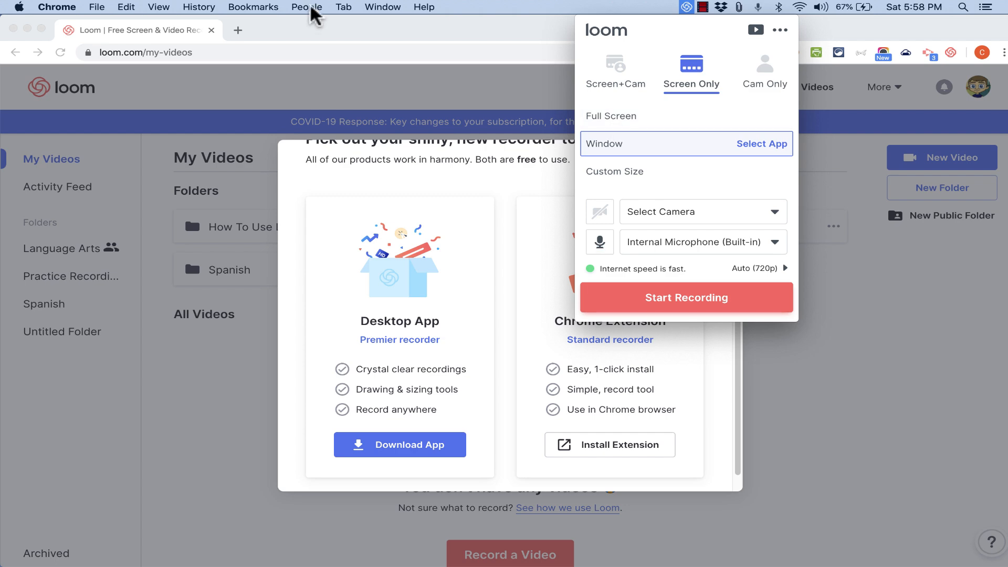
left_click(644, 171)
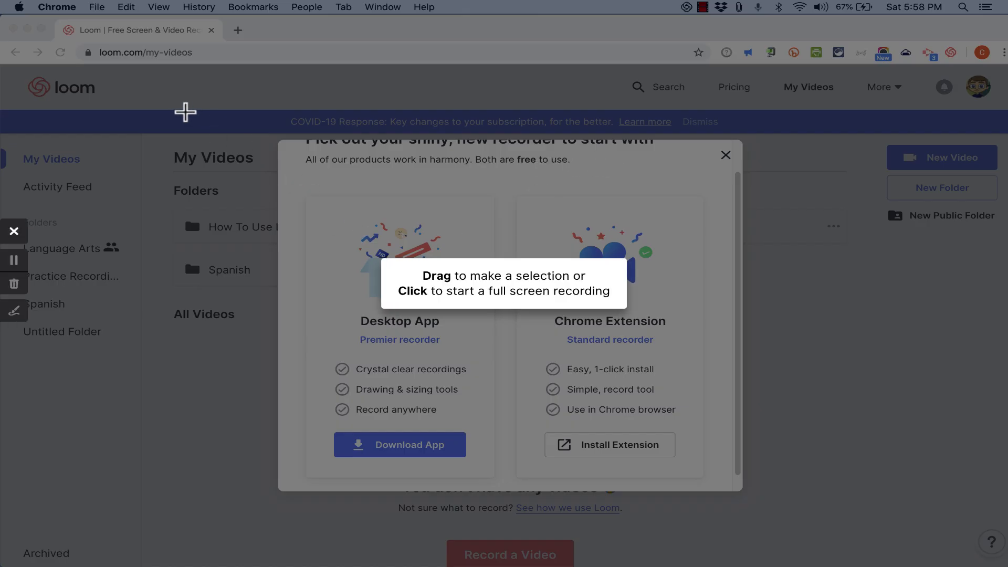
left_click_drag(184, 112, 693, 505)
left_click(169, 264)
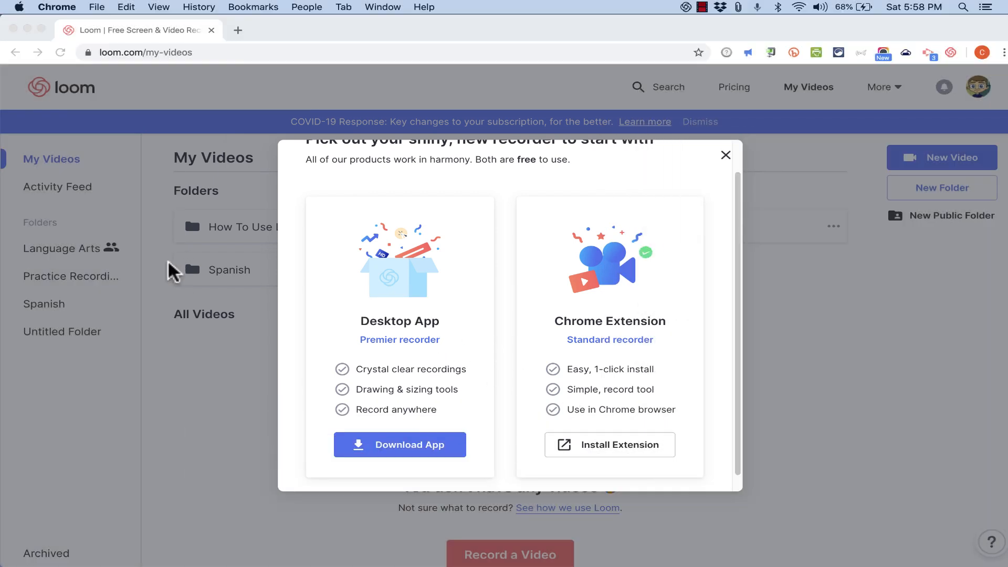
- Reopen the Loom recorder and set it to capture the full screen with the Yeti Stereo Microphone
mouse_move(822, 565)
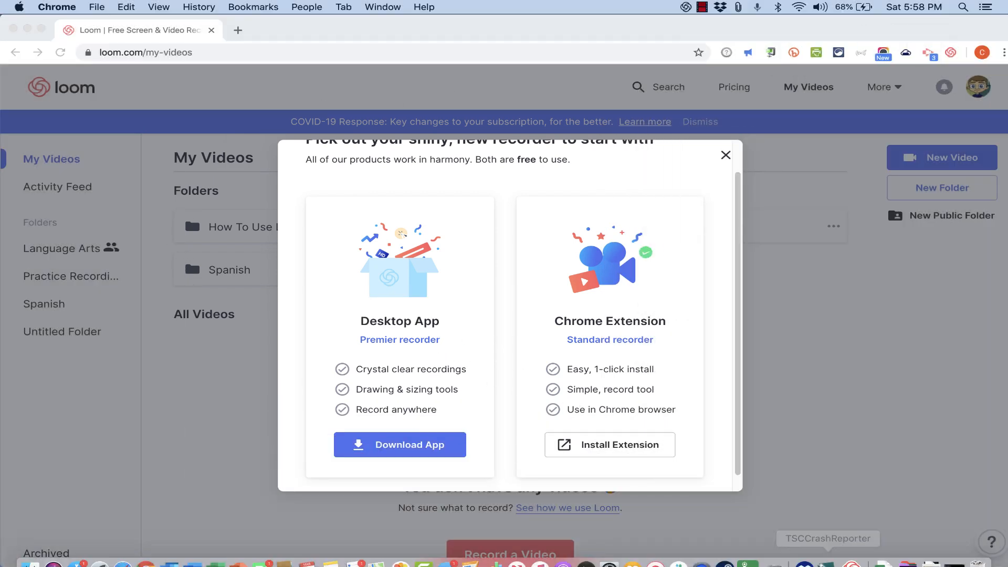
left_click(850, 553)
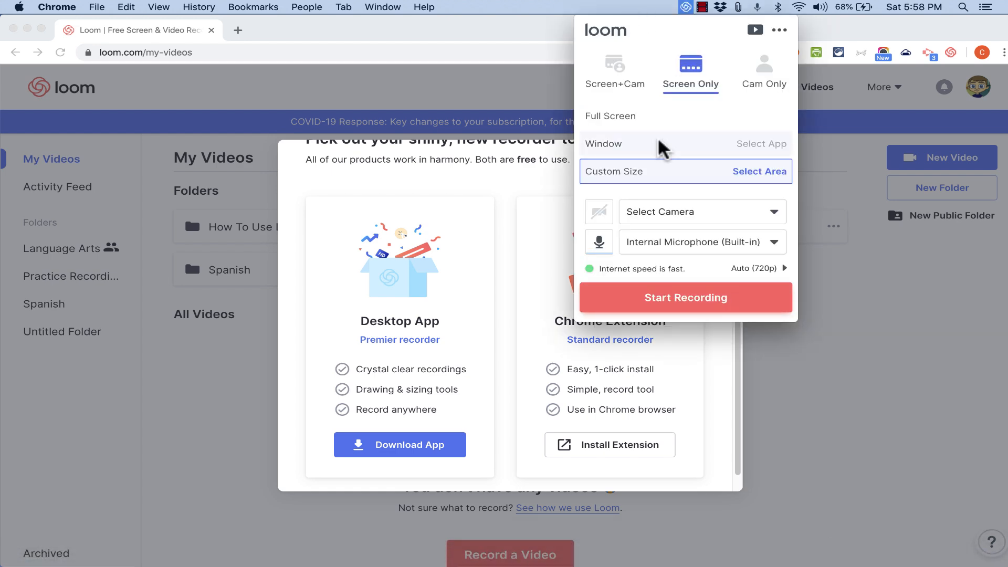
left_click(613, 116)
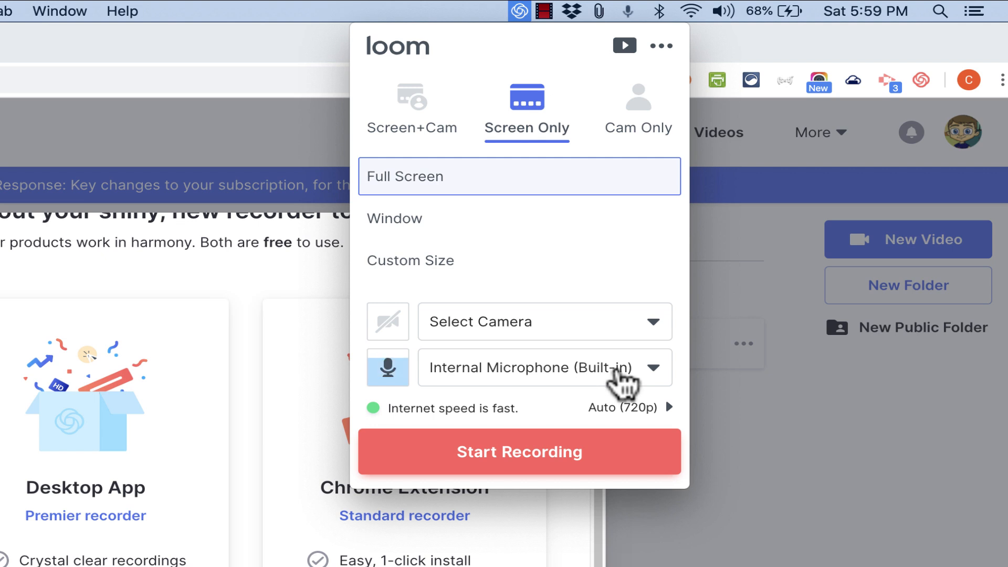
left_click(622, 379)
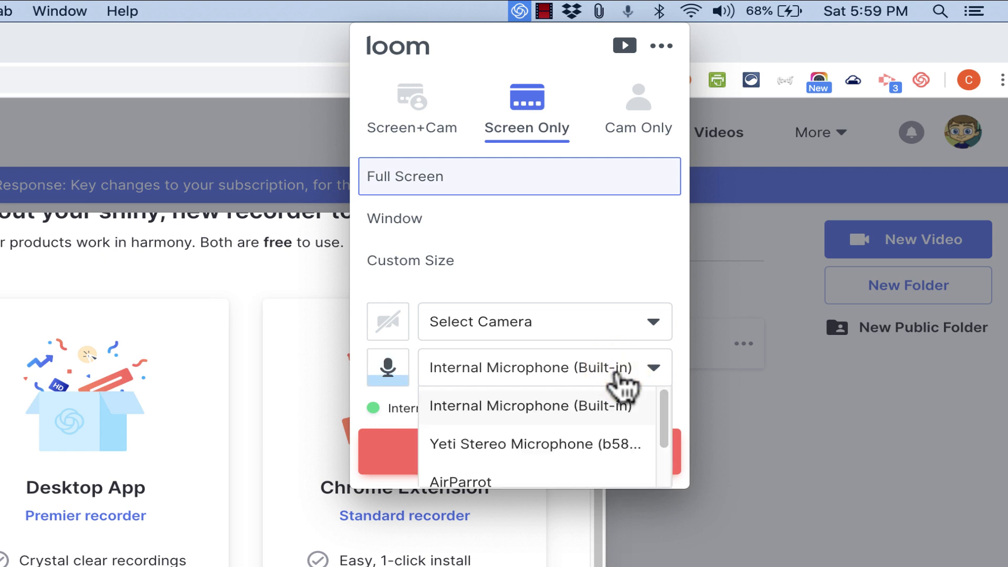
left_click(619, 445)
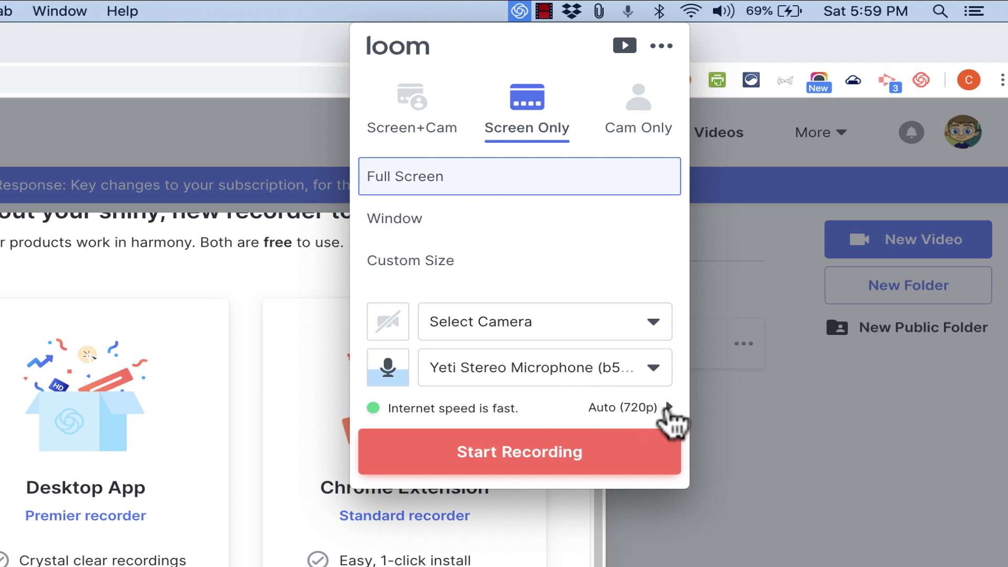
- Set the recording quality to 1080p HD and start the screen recording
left_click(656, 408)
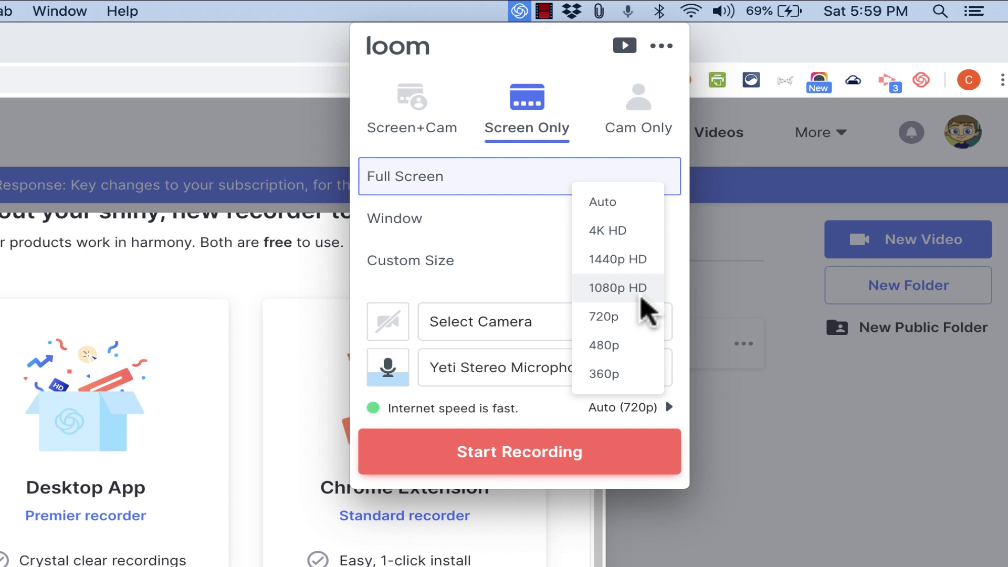
left_click(611, 228)
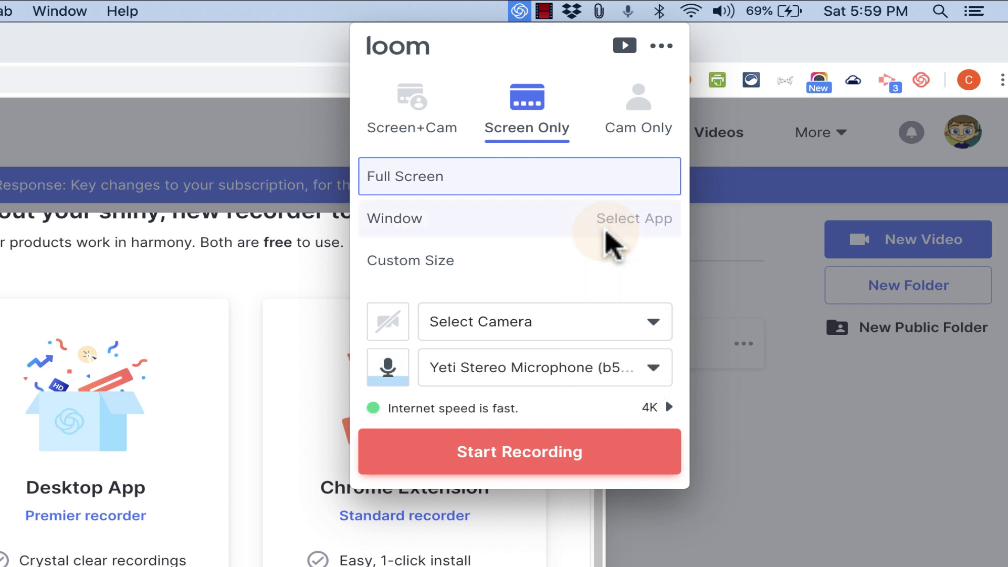
left_click(668, 409)
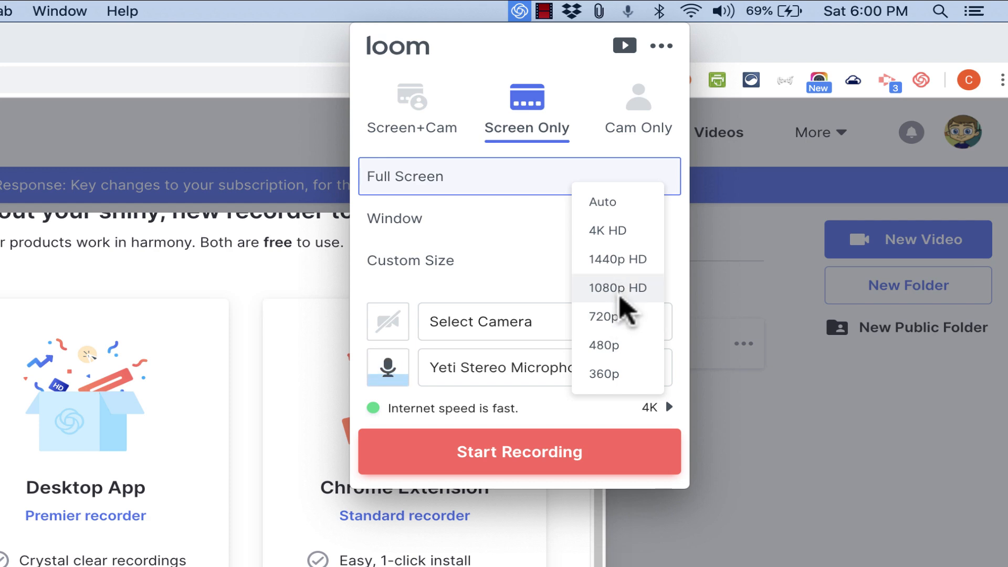
left_click(620, 289)
left_click(583, 462)
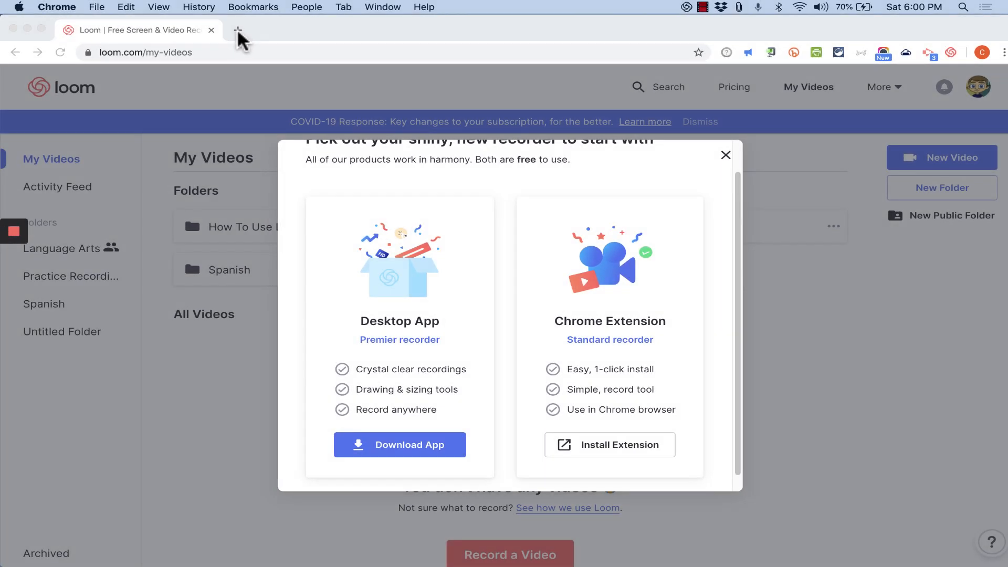
- Search the web for "library of congress" in a new browser tab and open the Library of Congress home page
left_click(236, 30)
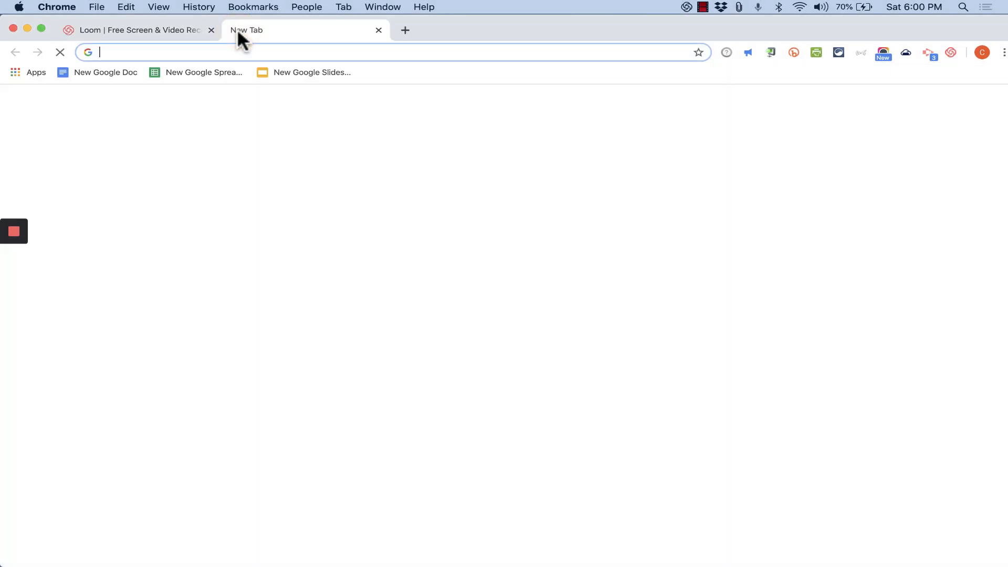
type("library of congress")
key("Return")
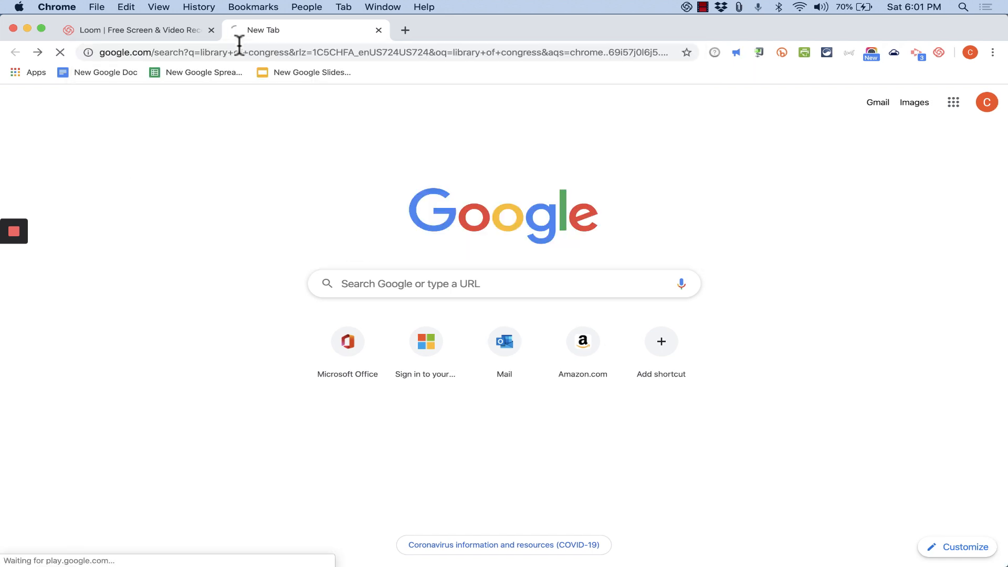
left_click(262, 254)
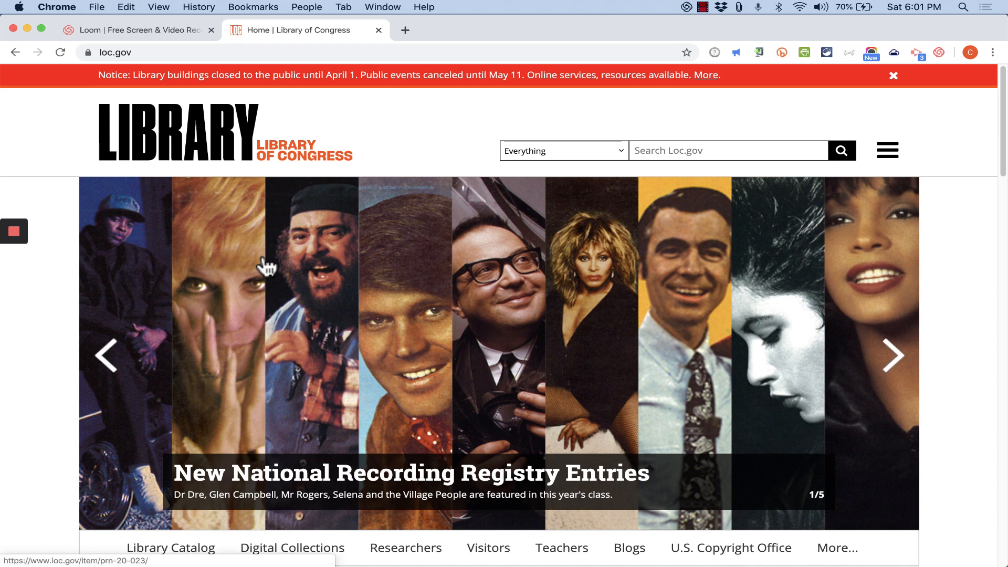
scroll(254, 142, "down", 2)
scroll(438, 149, "up", 2)
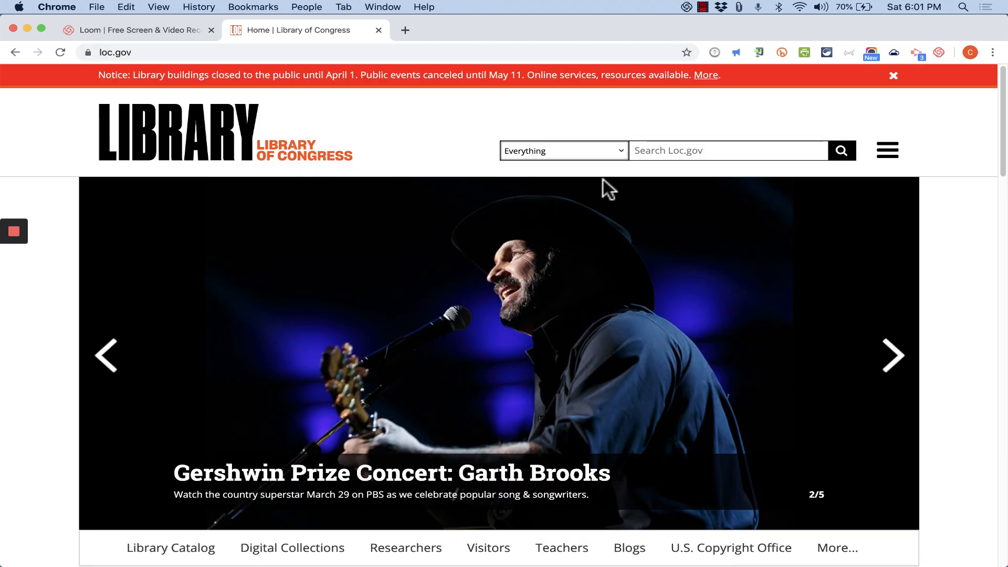
- Search the Library of Congress site for "abraham lincoln" and look through the search results
left_click(687, 152)
type("abraham lincoln")
key("Return")
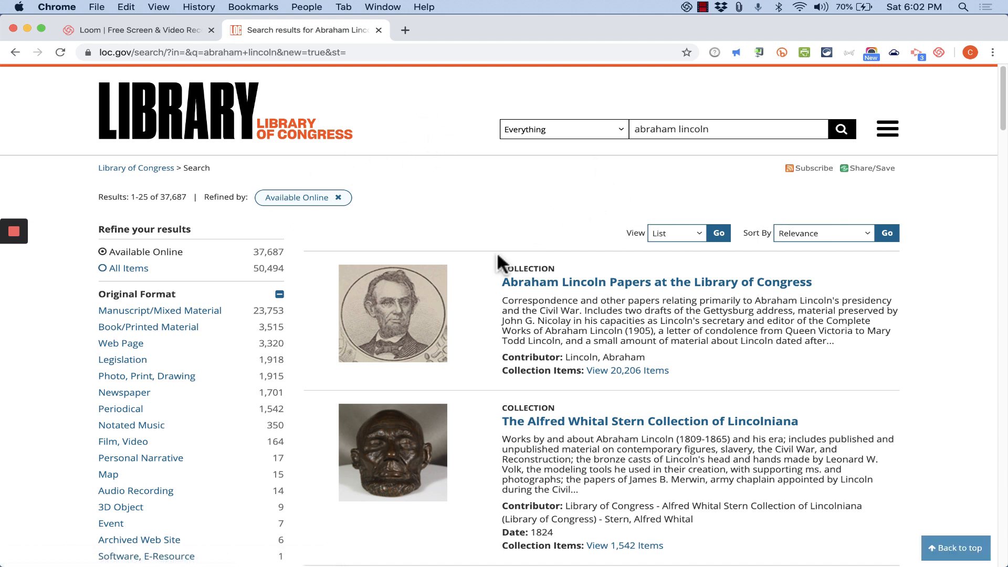
scroll(496, 251, "down", 5)
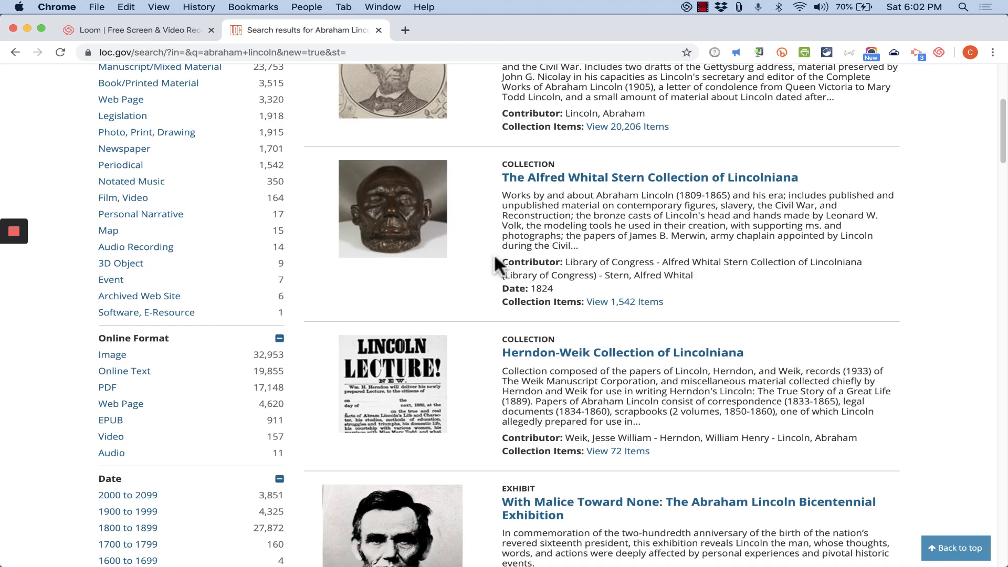
scroll(593, 191, "up", 5)
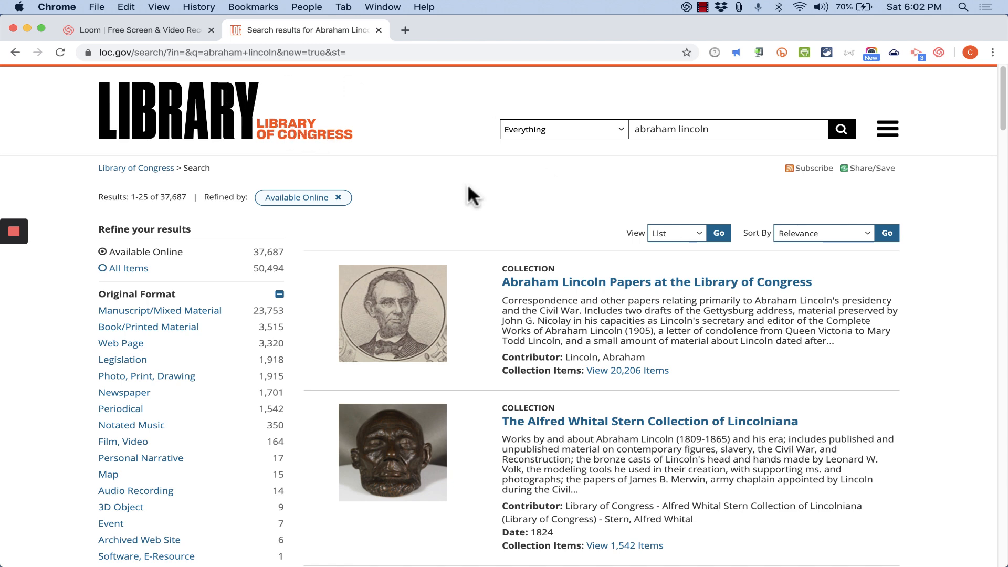
- Switch to PowerPoint, enter "asdfasasdfdf" as the slide title and "adf" as the subtitle, and stop the Loom recording
key("super+Tab")
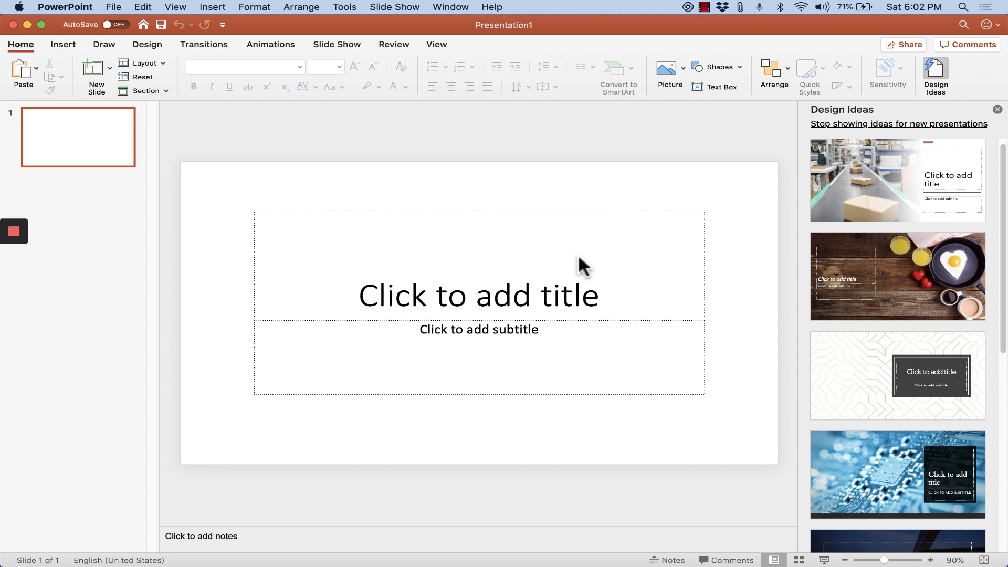
left_click(411, 283)
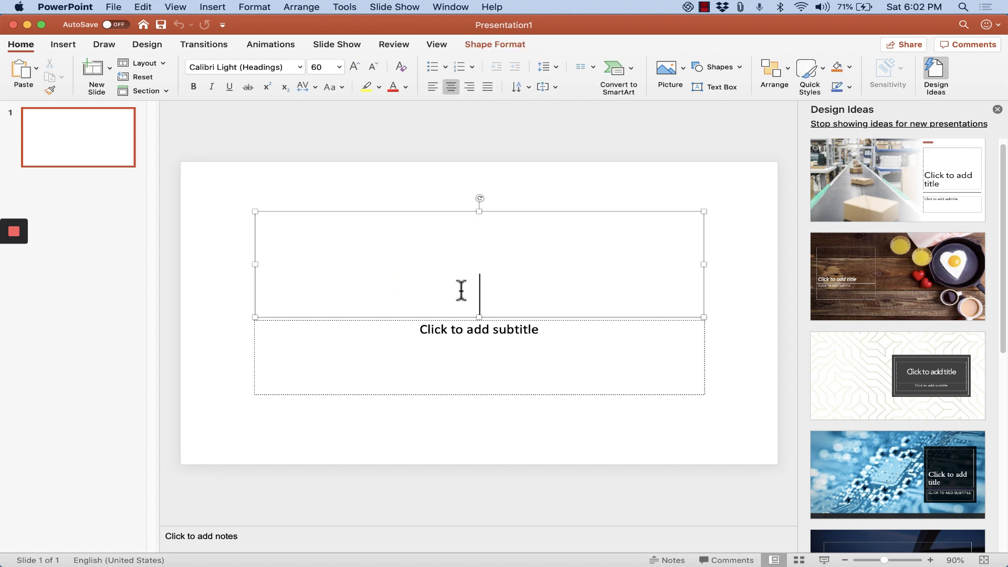
type("asdfasasdfdf")
left_click(538, 336)
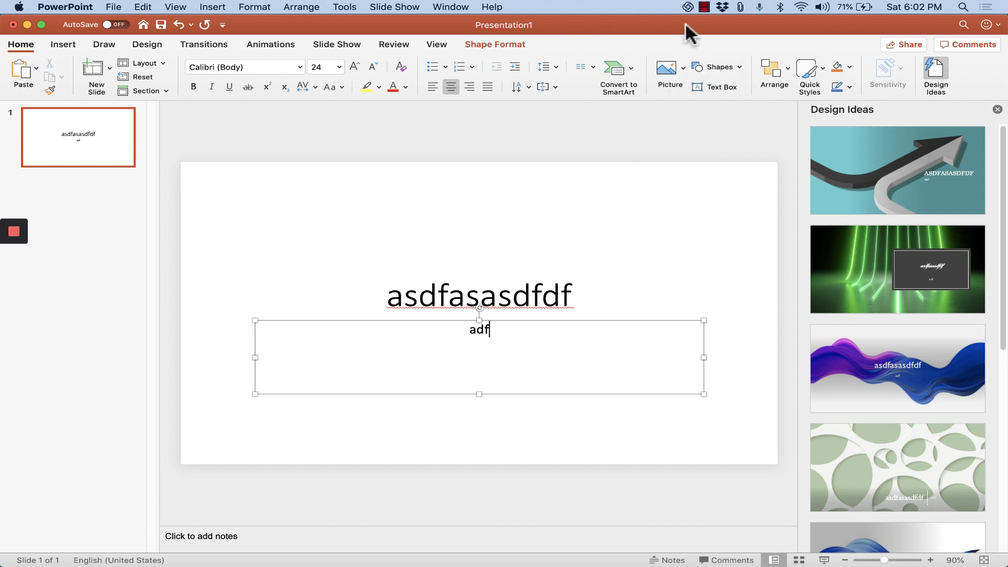
left_click(683, 166)
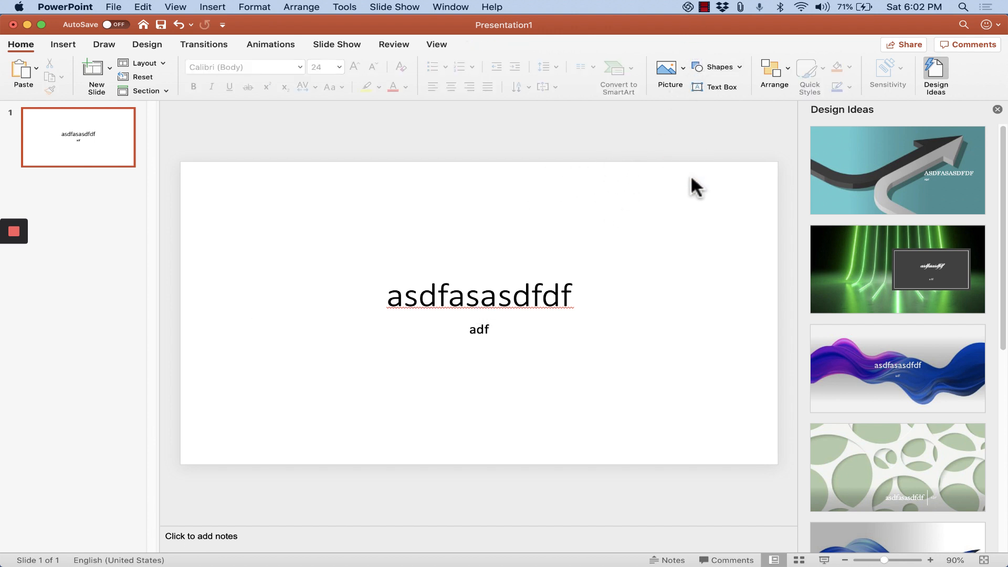
left_click(688, 7)
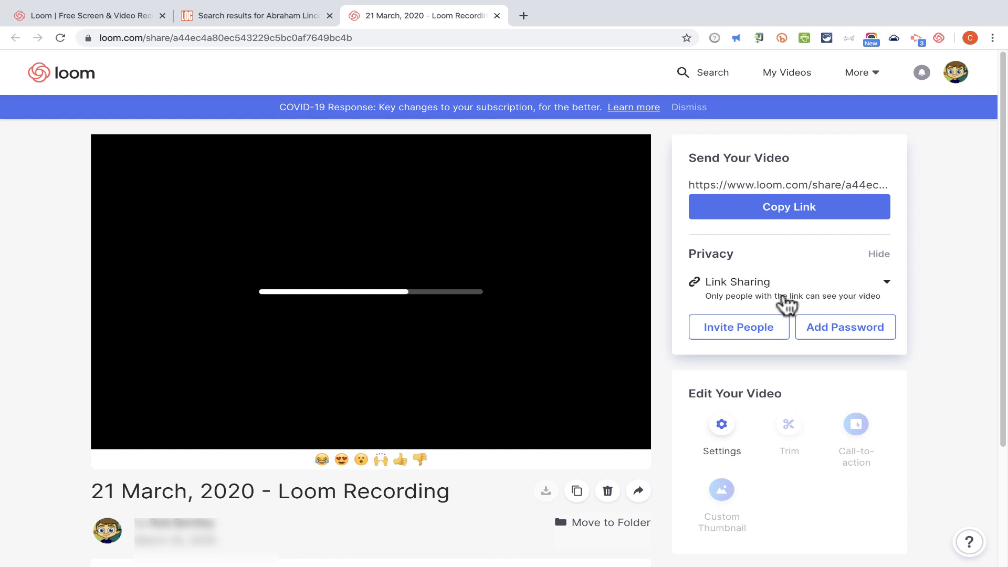
- Examine the recording's link sharing and public privacy options and the form for inviting specific people, leaving them as they are
left_click(875, 292)
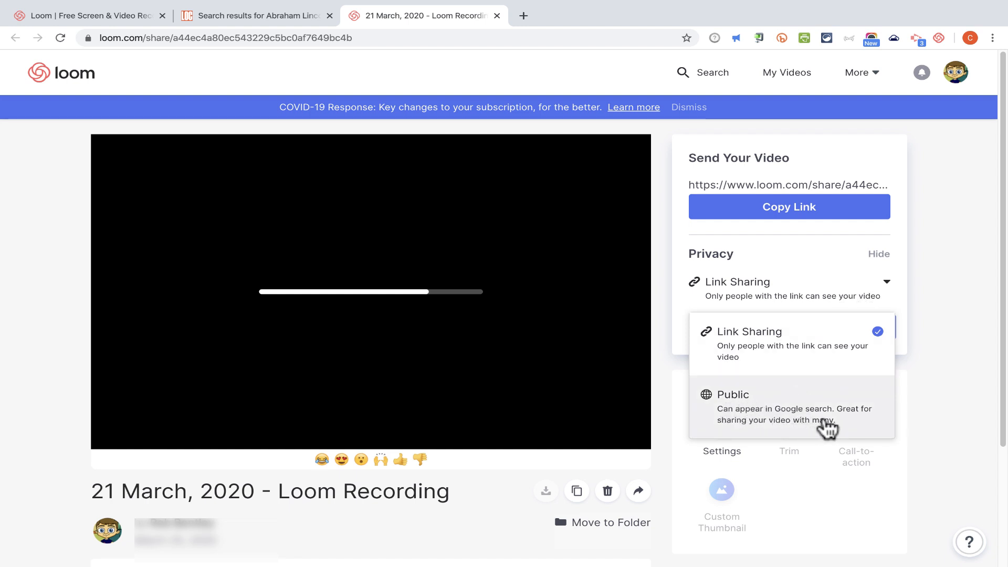
left_click(940, 373)
left_click(758, 334)
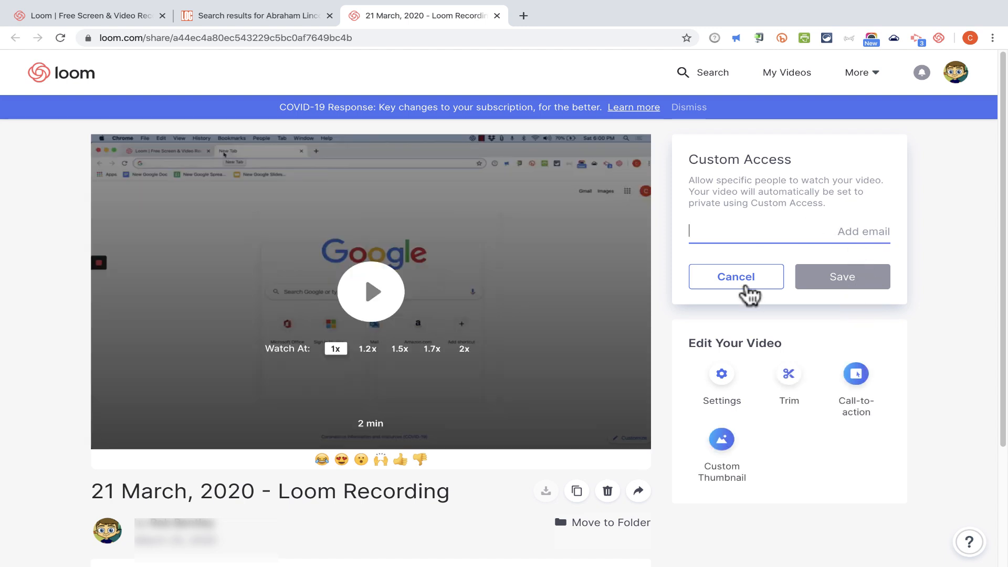
left_click(746, 288)
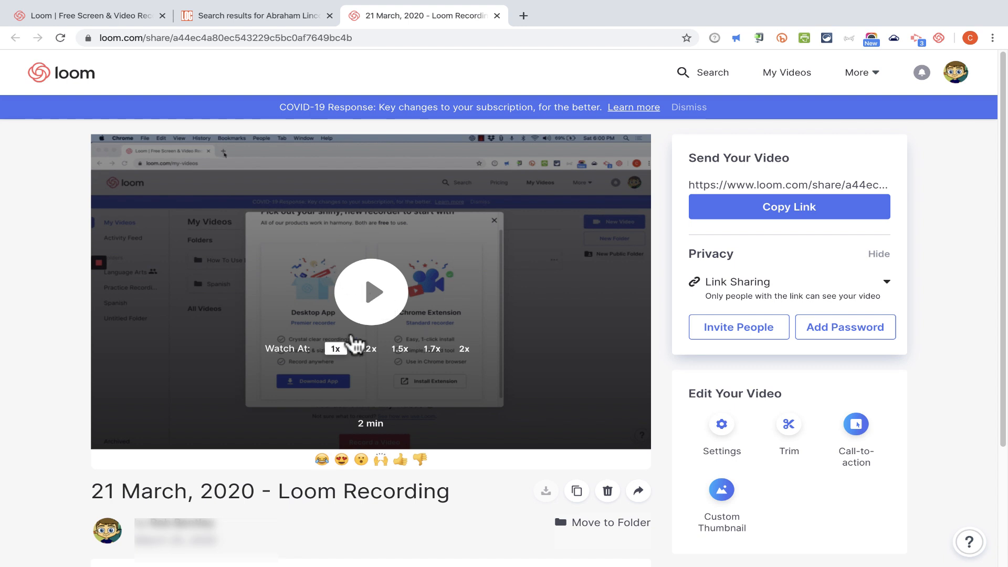
- Preview the recording up to about 1:15 and download it as a video file
left_click(370, 288)
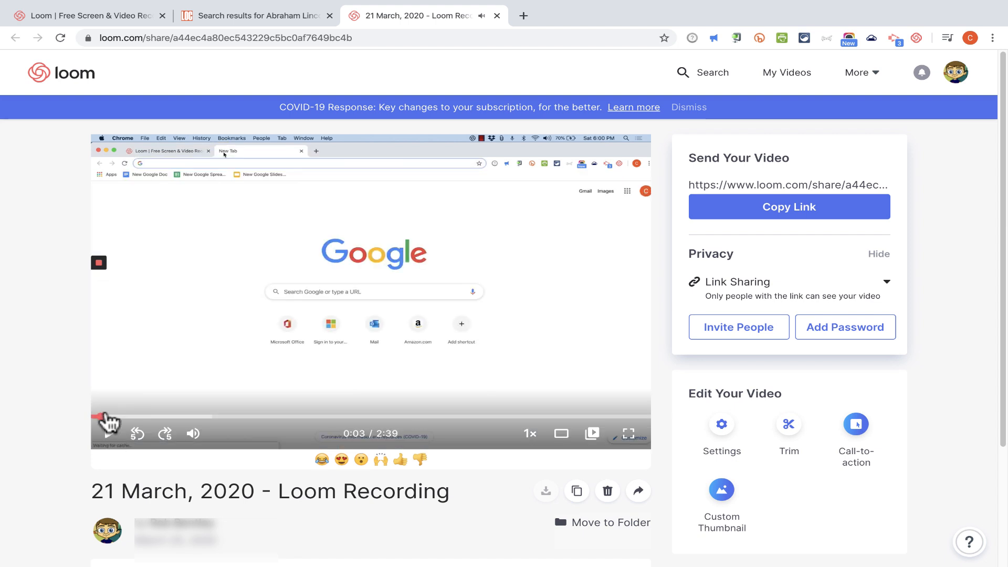
left_click_drag(105, 416, 341, 415)
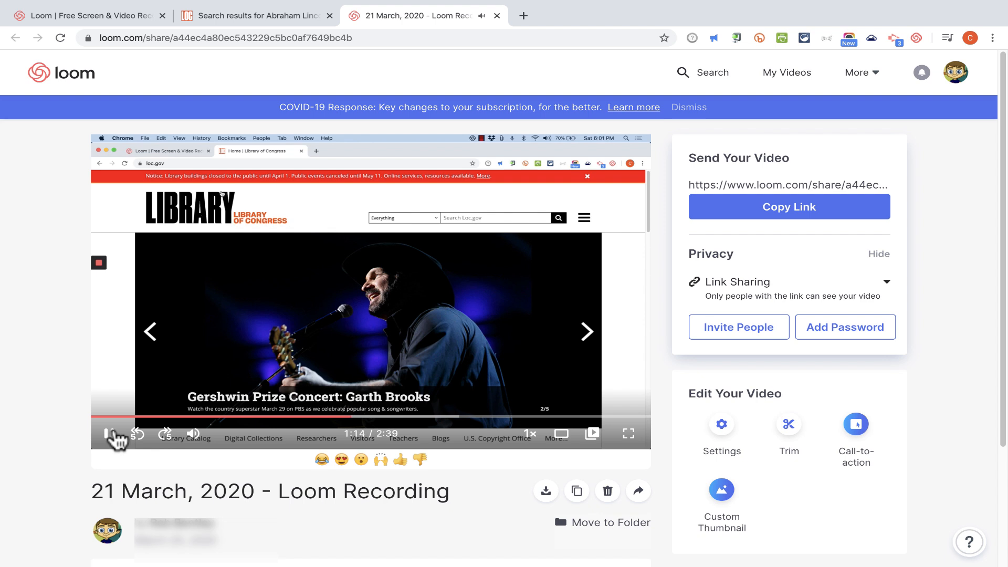
left_click(112, 433)
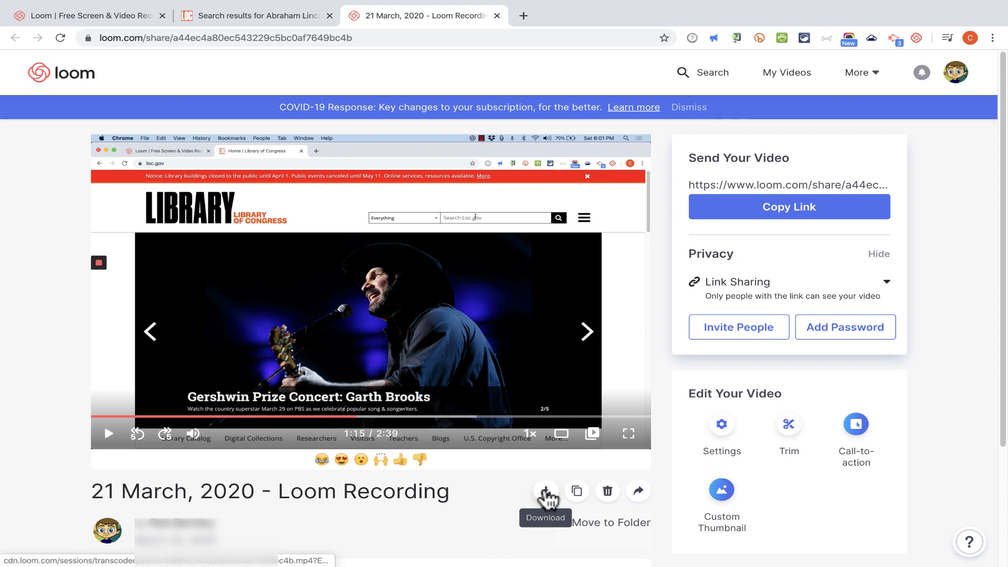
left_click(546, 492)
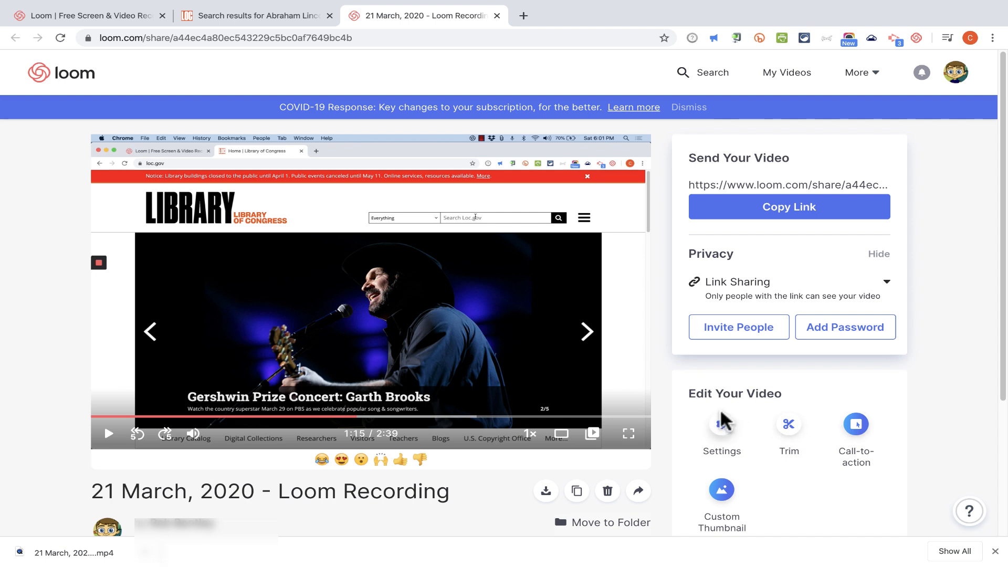
- Review the video's settings for comments, emoji reactions, thumbnail and downloads, and leave without saving
left_click(722, 425)
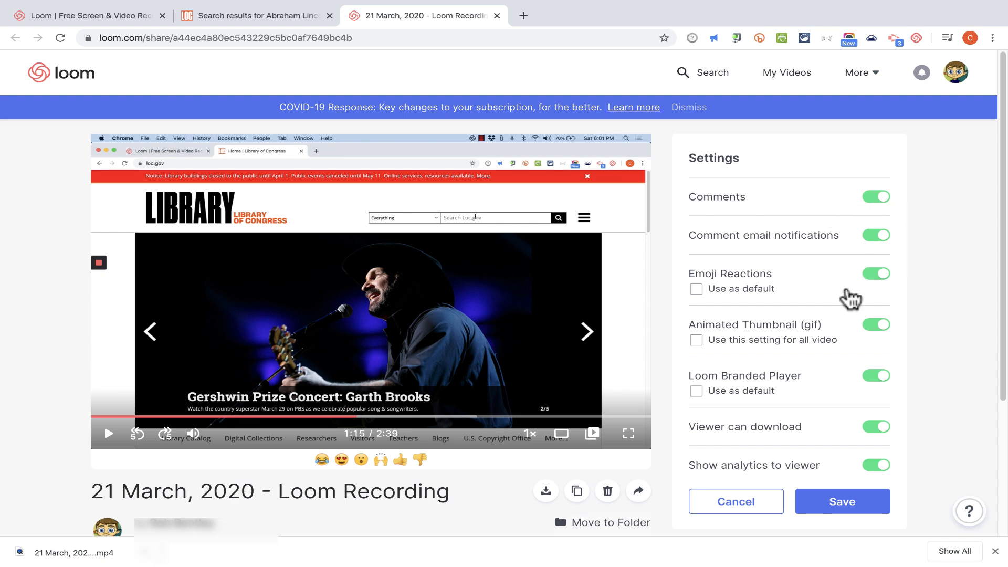
scroll(866, 367, "down", 2)
scroll(850, 366, "up", 2)
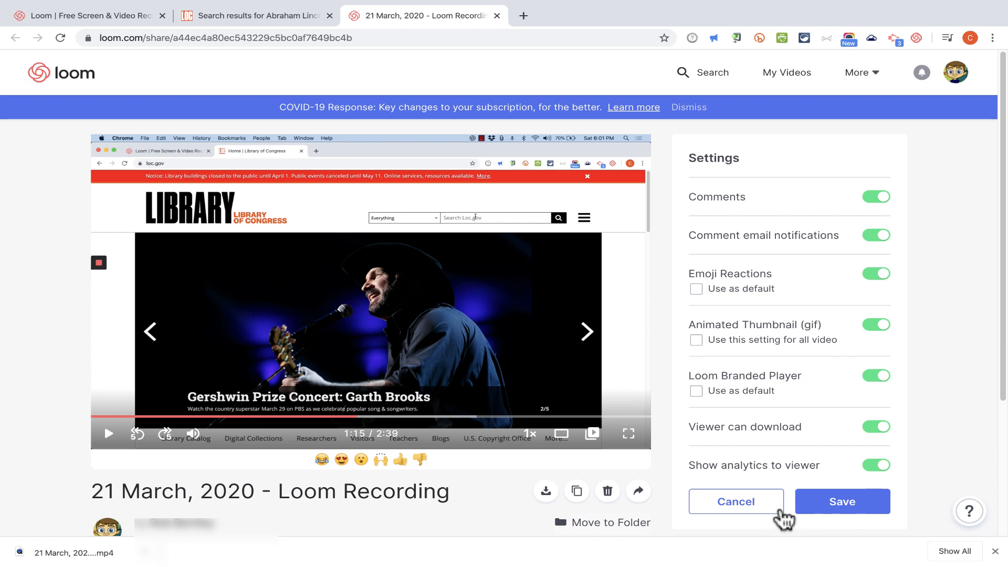
left_click(756, 511)
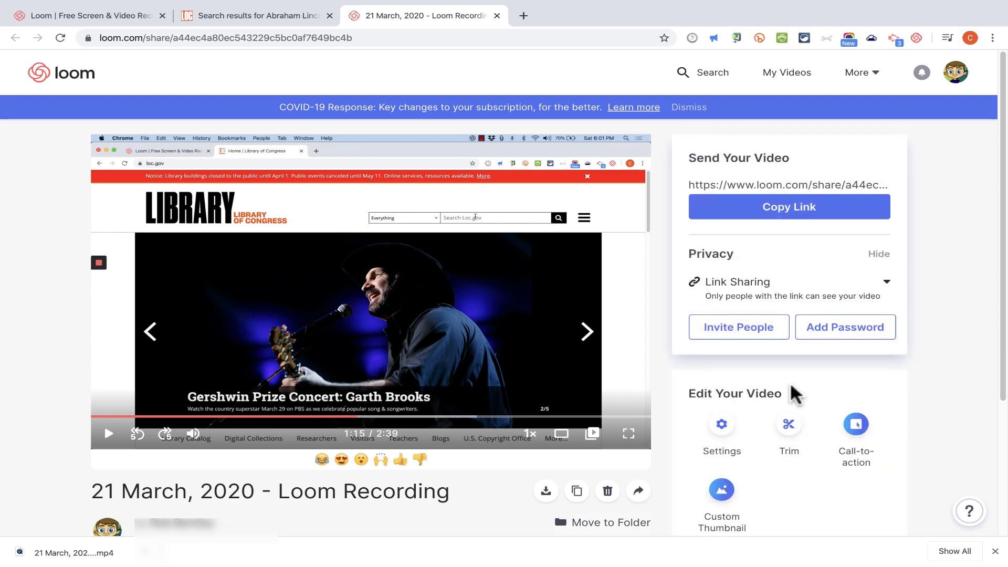
- Trim the section from 0:00.0 to 1:02.4 out of the recording and publish the changes
left_click(788, 431)
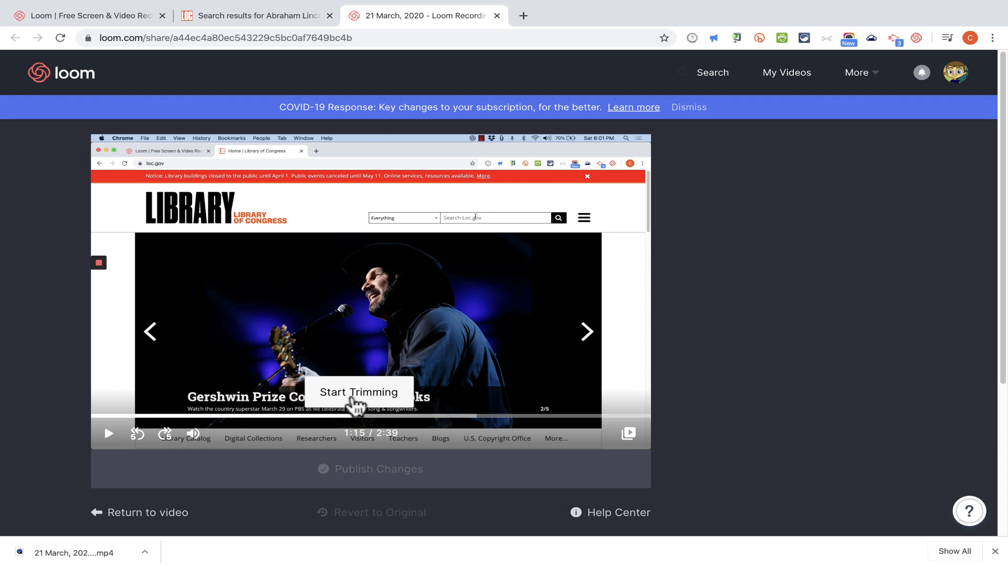
left_click(354, 402)
left_click_drag(365, 389, 72, 407)
left_click_drag(470, 391, 312, 402)
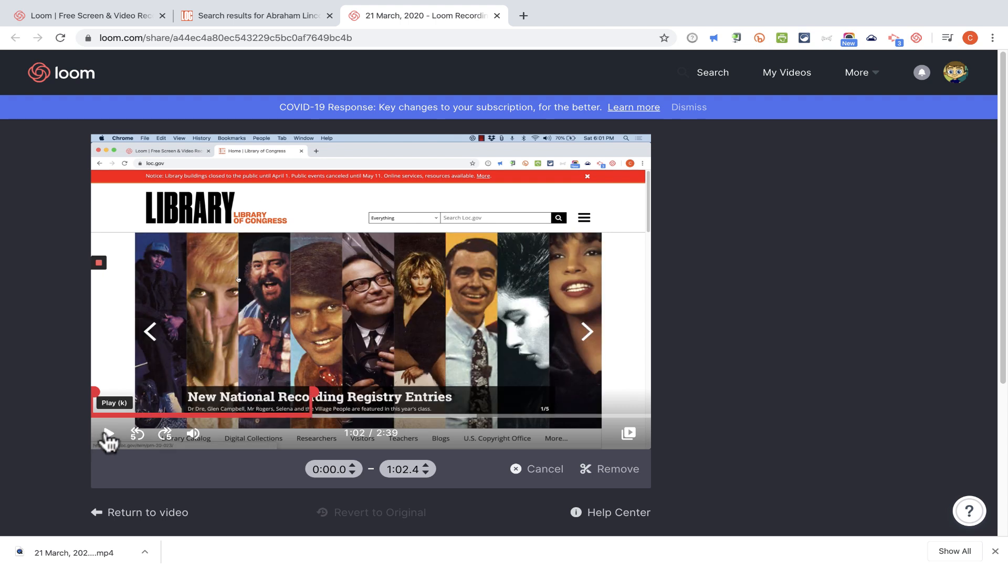
left_click(109, 439)
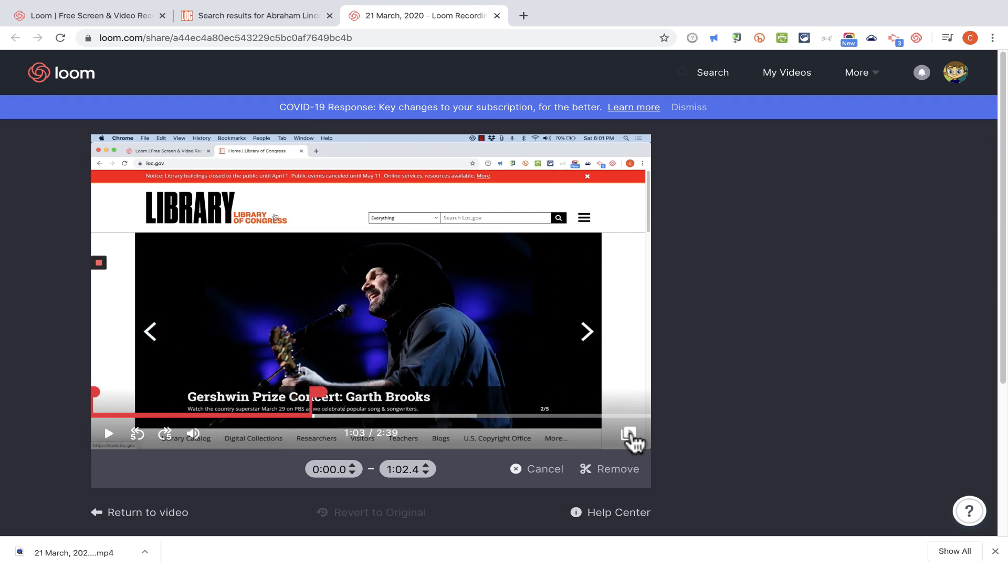
left_click(618, 470)
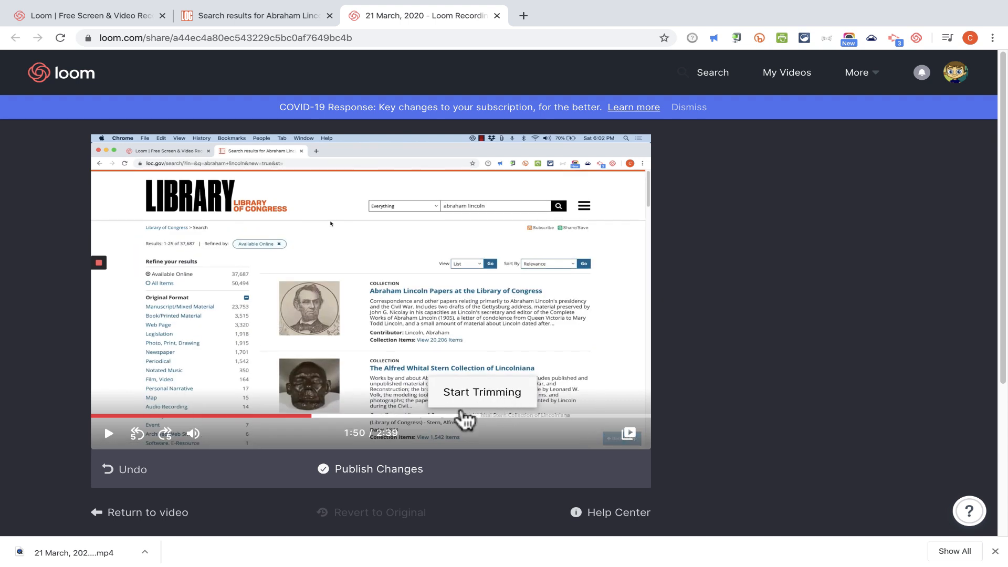
scroll(601, 459, "down", 1)
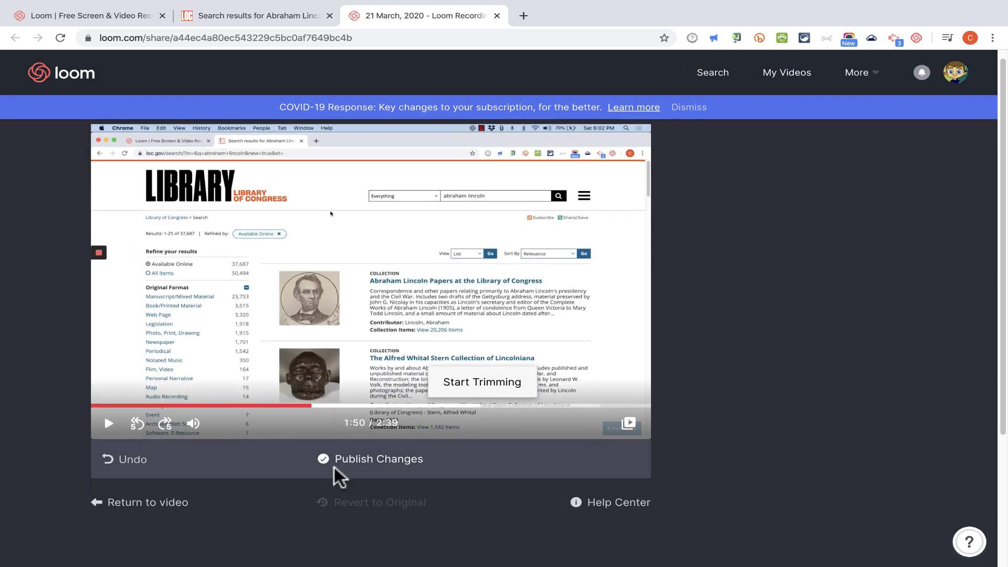
left_click(394, 459)
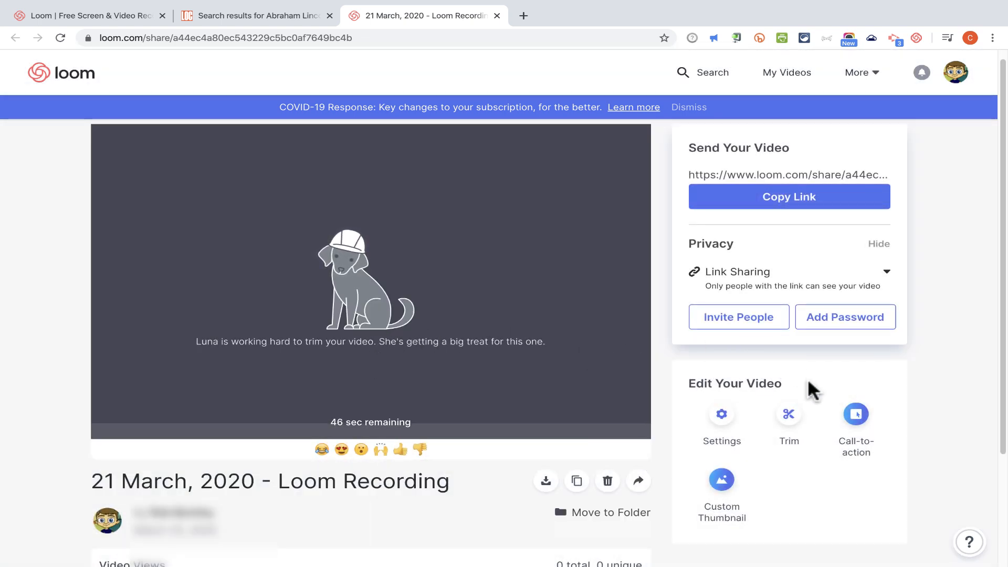
- Look at the custom thumbnail upload options for the video and leave without uploading an image
left_click(857, 417)
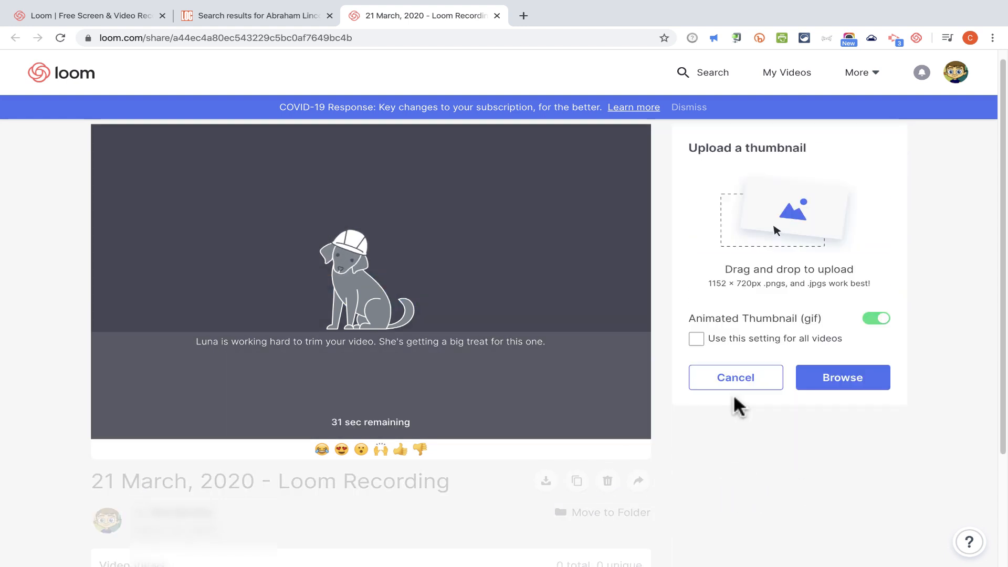
left_click(736, 386)
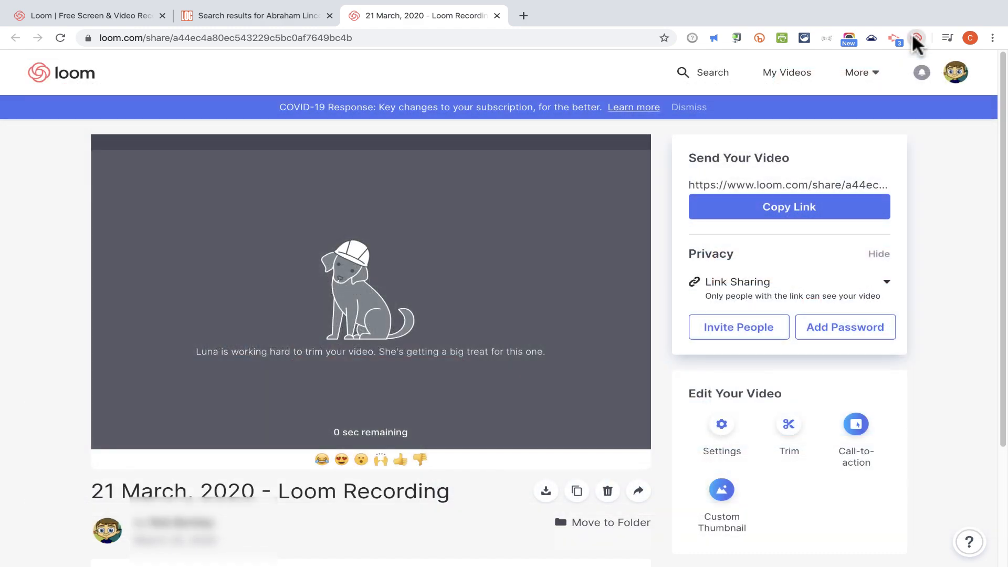
- Grant the Loom Chrome extension microphone and camera access, and set it to Screen Only with the Yeti Stereo Microphone
left_click(913, 35)
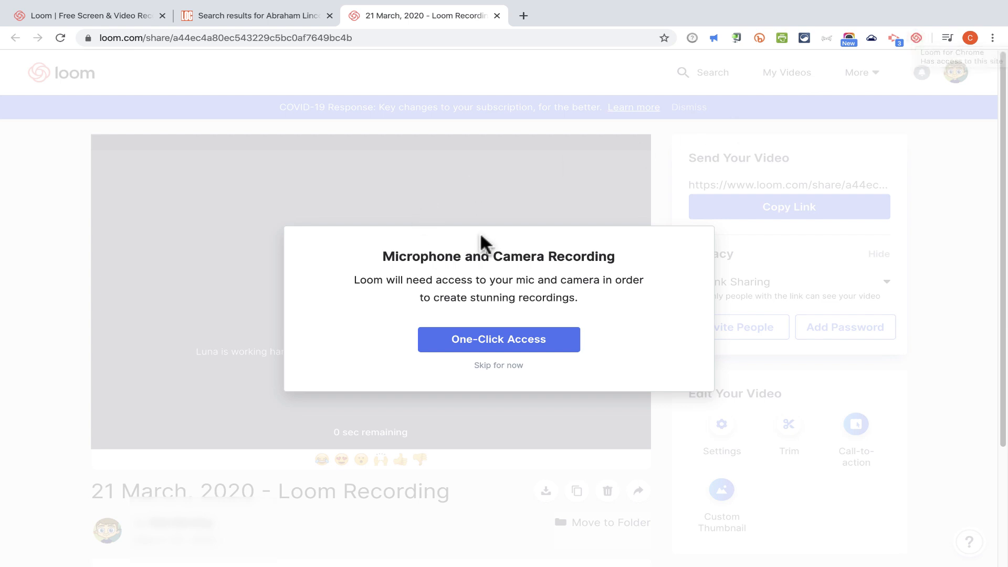
left_click(475, 340)
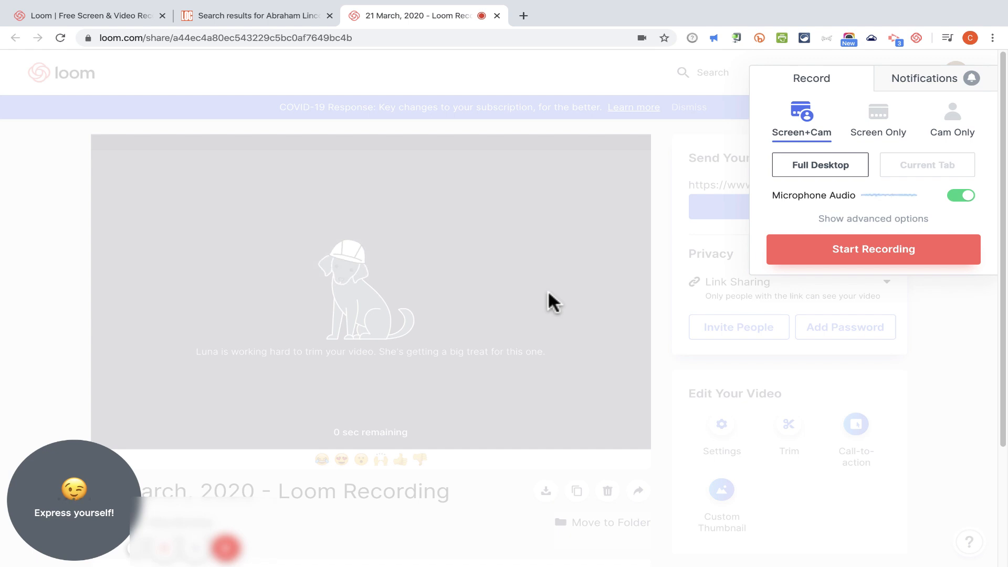
left_click(877, 114)
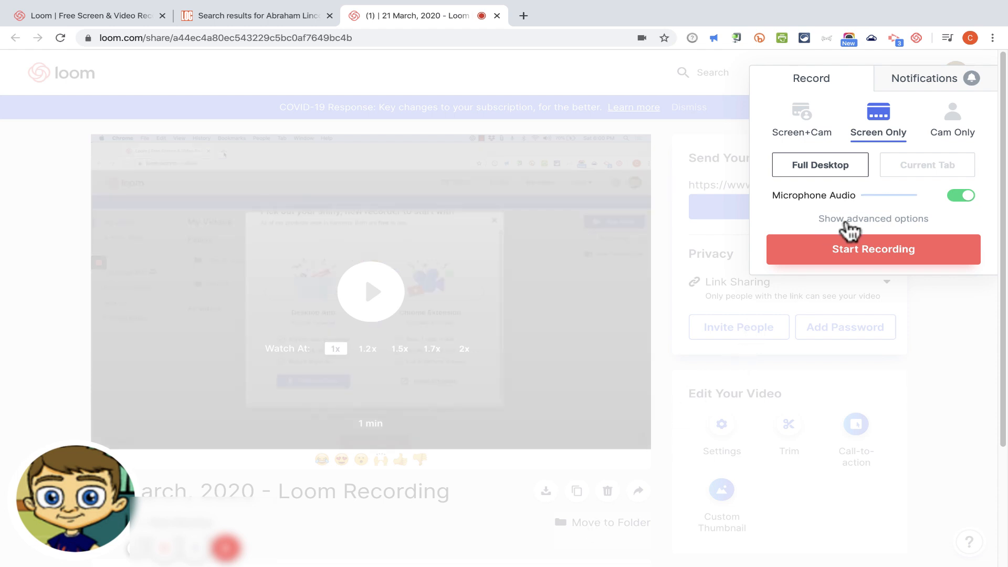
left_click(864, 217)
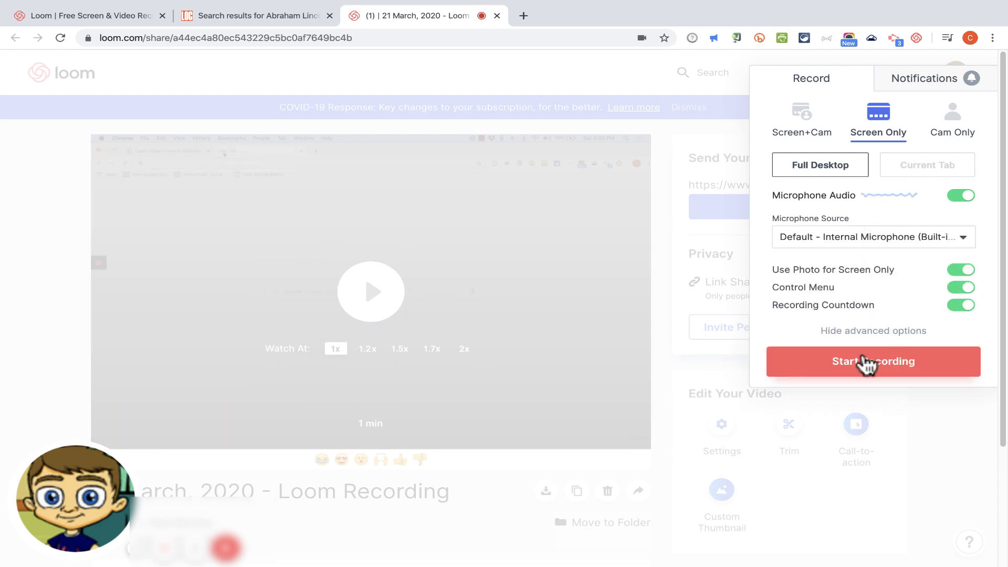
left_click(844, 236)
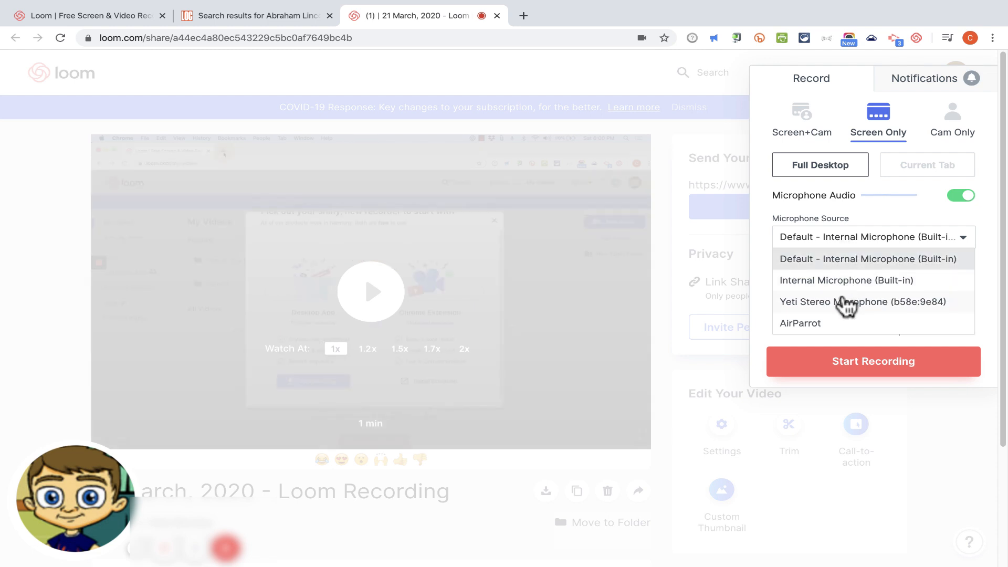
left_click(845, 302)
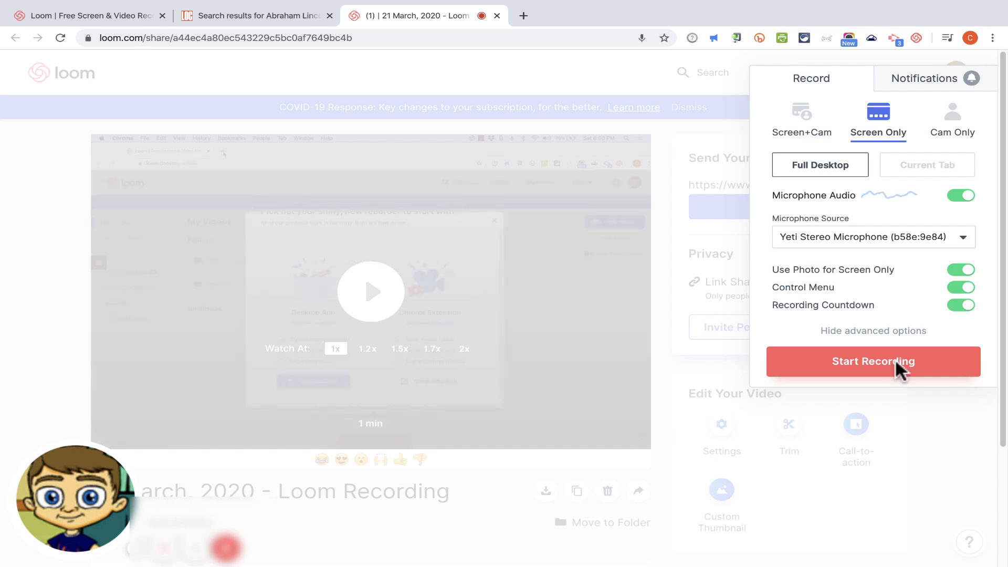
- Start a recording with the Loom extension, compare the screen and application window choices, and share the entire screen
left_click(895, 361)
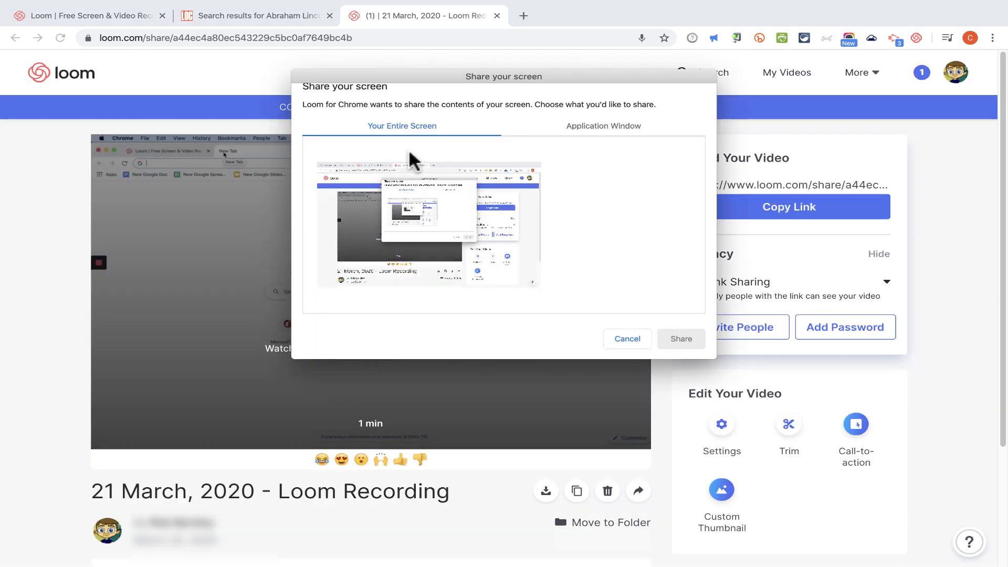
left_click(609, 126)
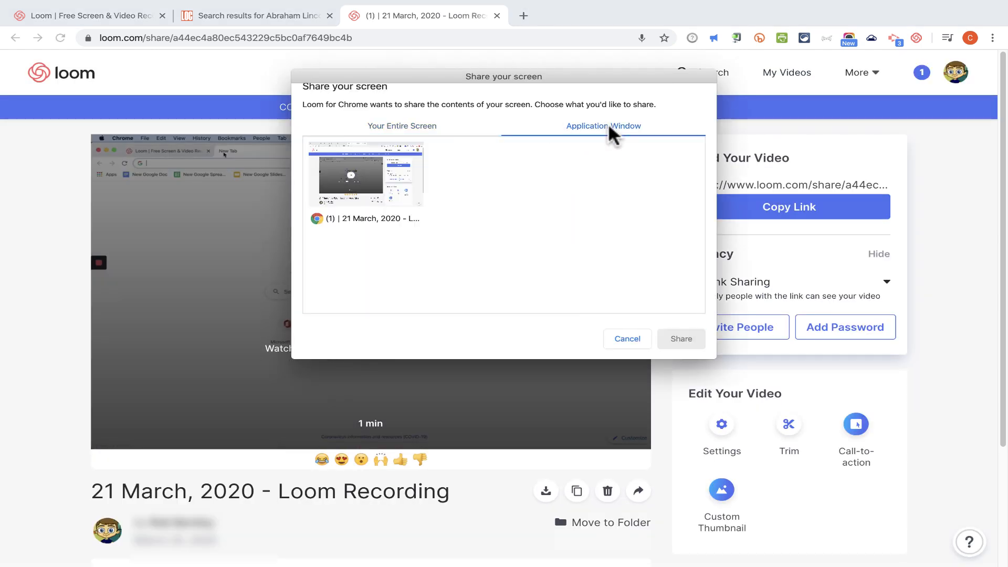
left_click(417, 127)
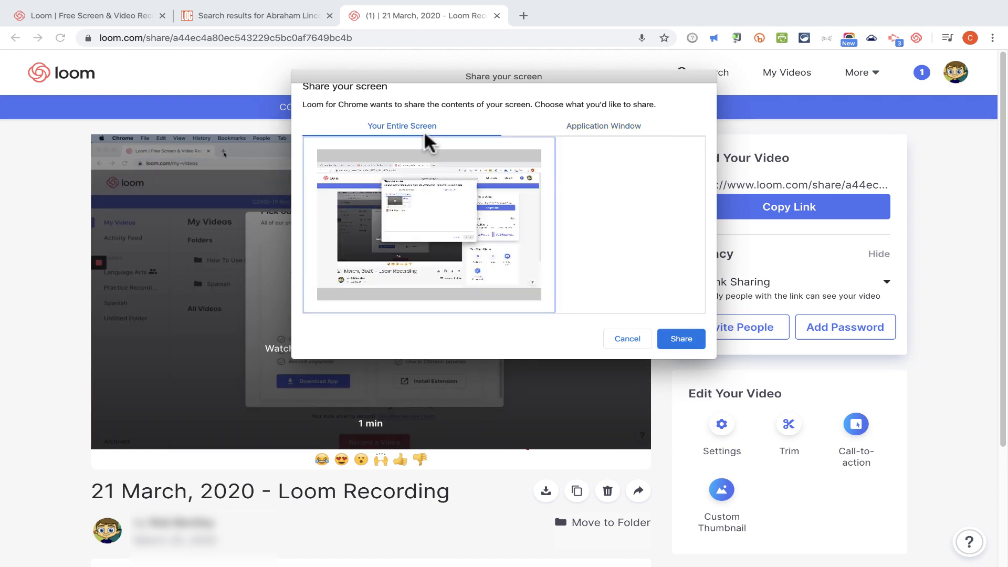
left_click(685, 340)
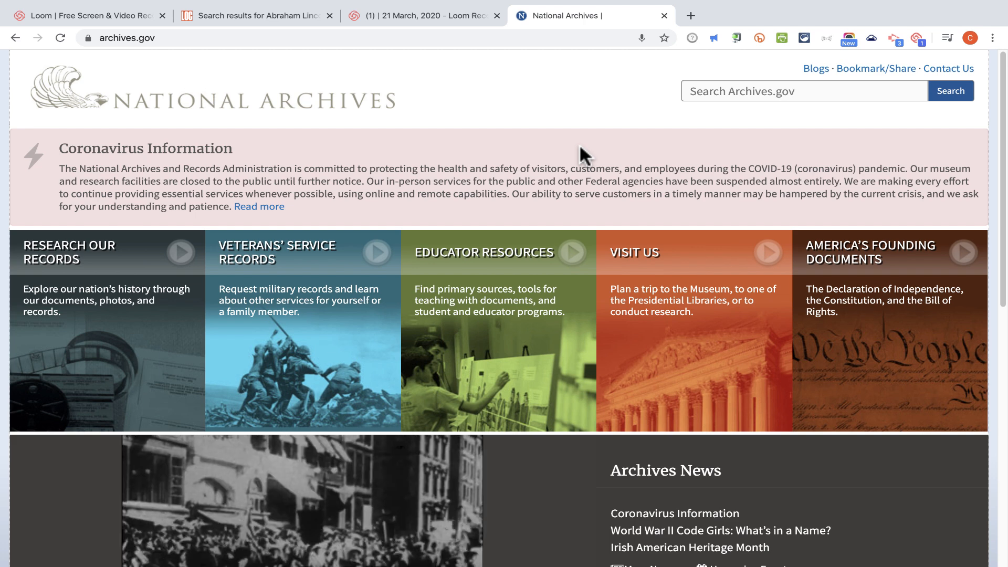
- Open the Loom extension's recorder over the National Archives page
mouse_move(910, 73)
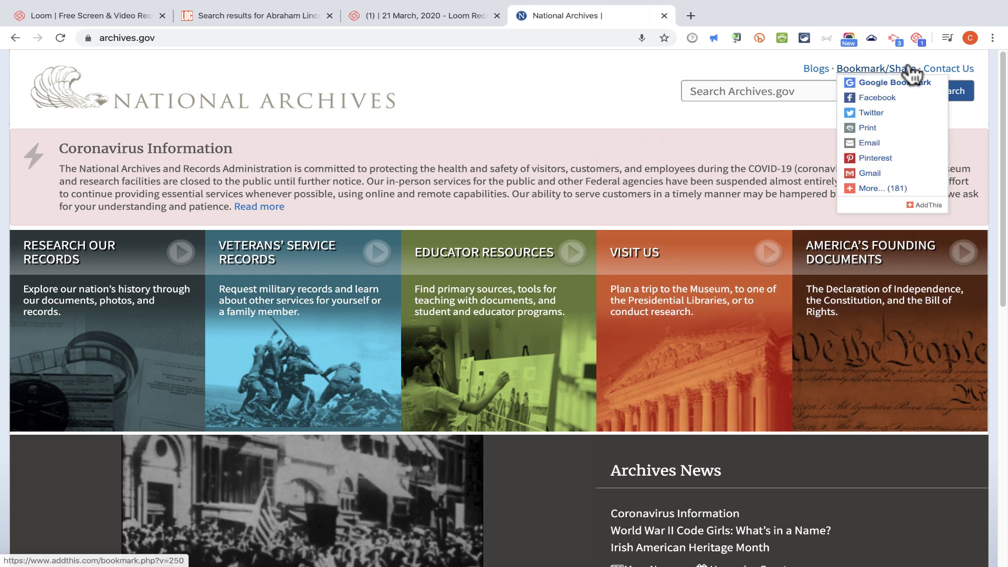
left_click(915, 38)
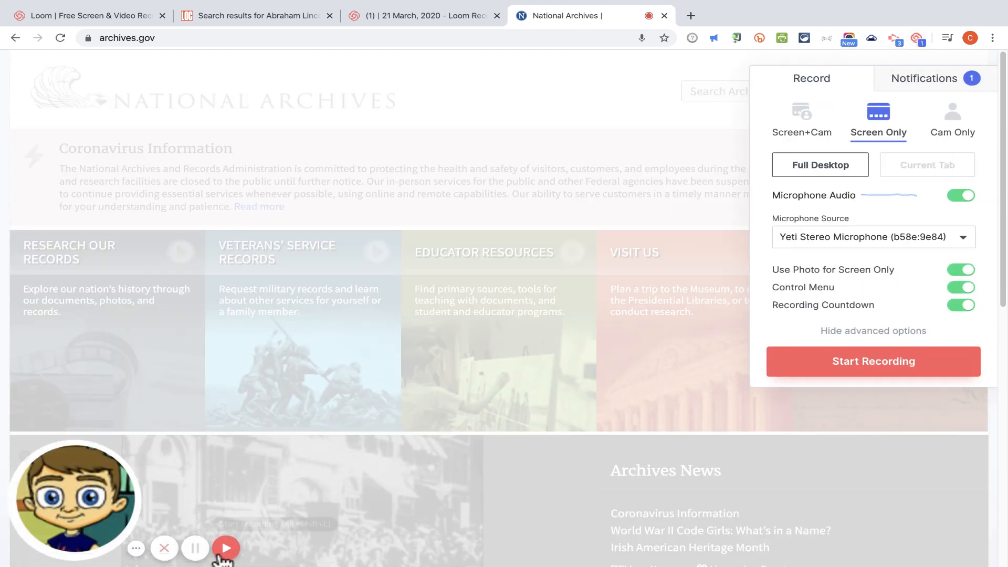